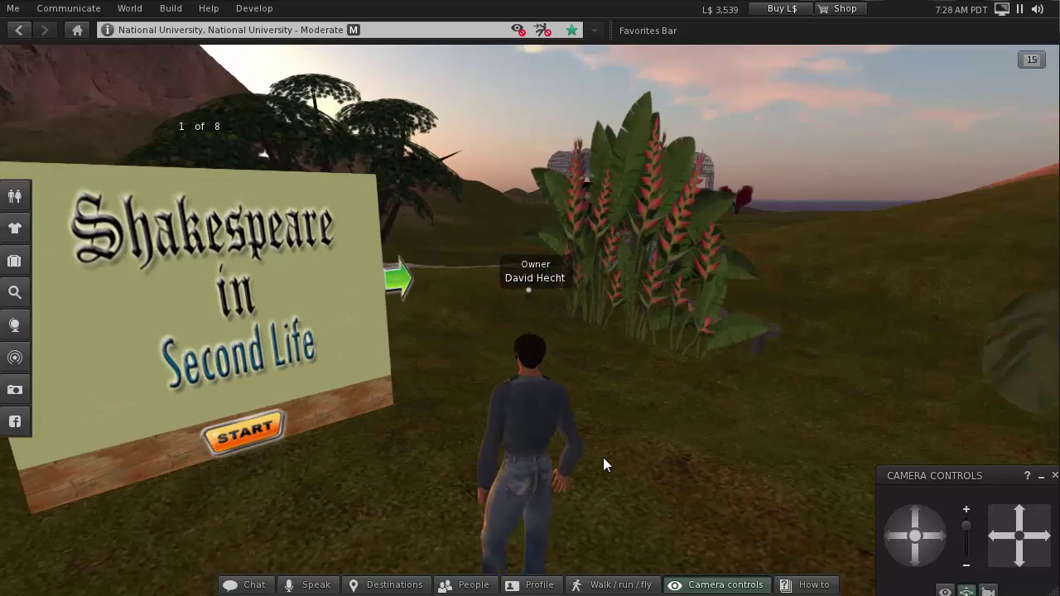
Step: Turn the view left to face the 'Shakespeare in Second Life' board squarely
key("Left")
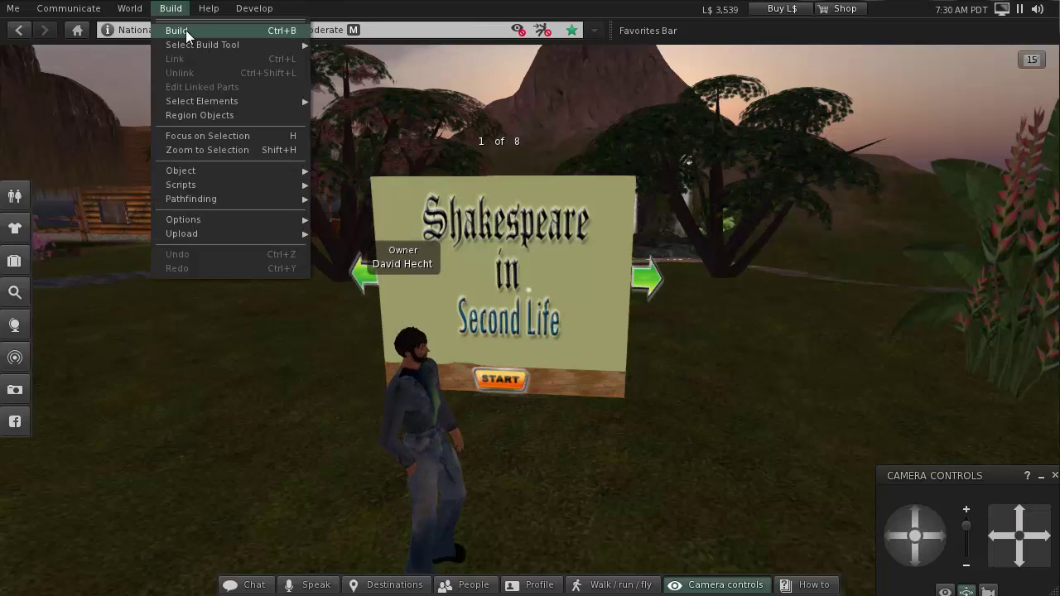
Step: Select the small cylinder beside the board in Edit mode and raise it slightly
left_click(187, 36)
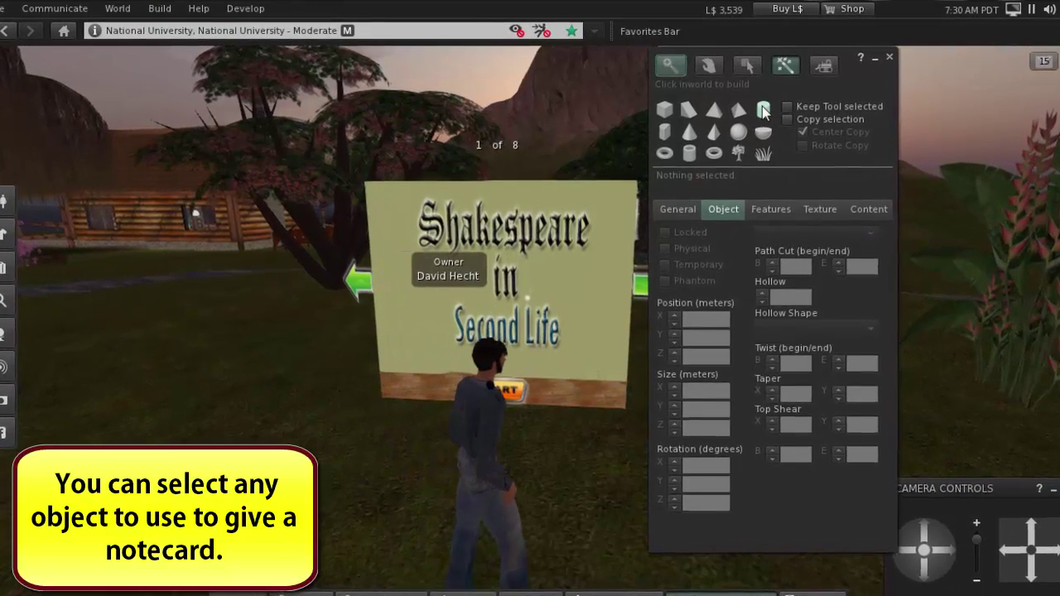
key("ctrl+3")
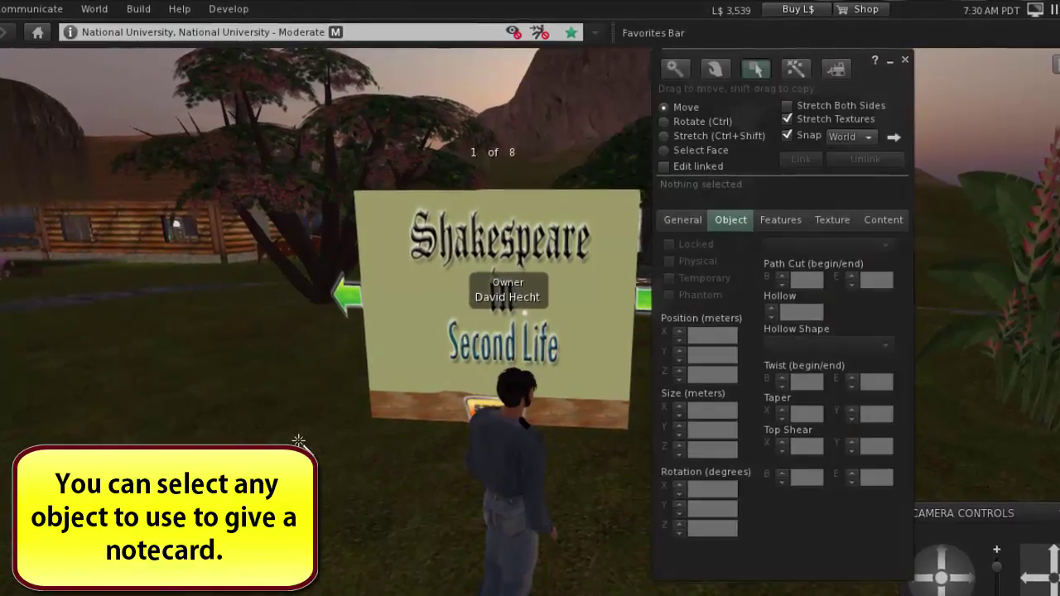
left_click(298, 442)
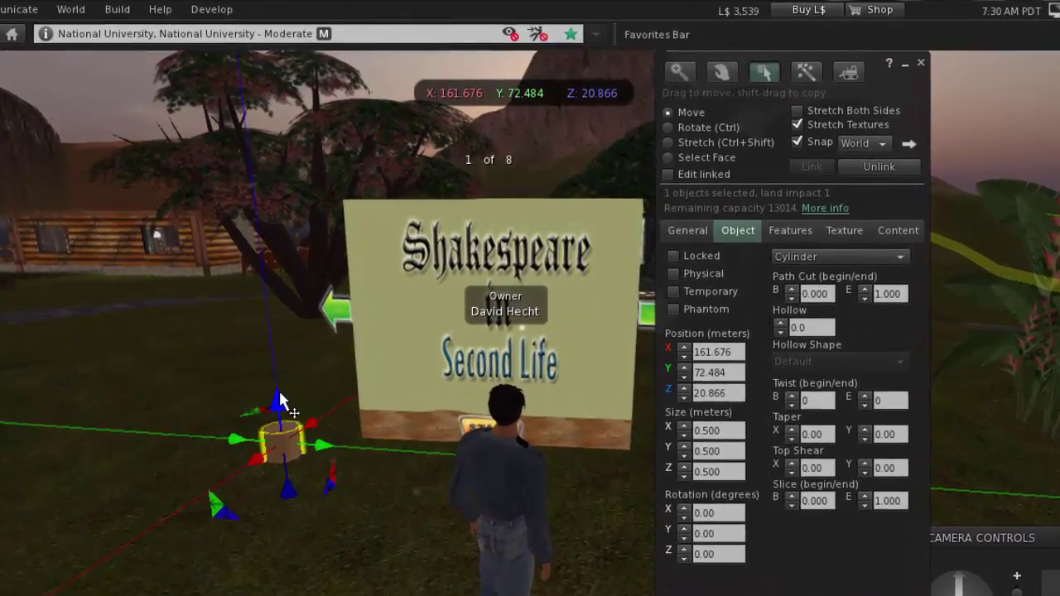
left_click_drag(275, 397, 270, 408)
Step: Stretch the cylinder to about 0.603 × 0.626 × 0.941 metres
key("ctrl")
key("ctrl+shift")
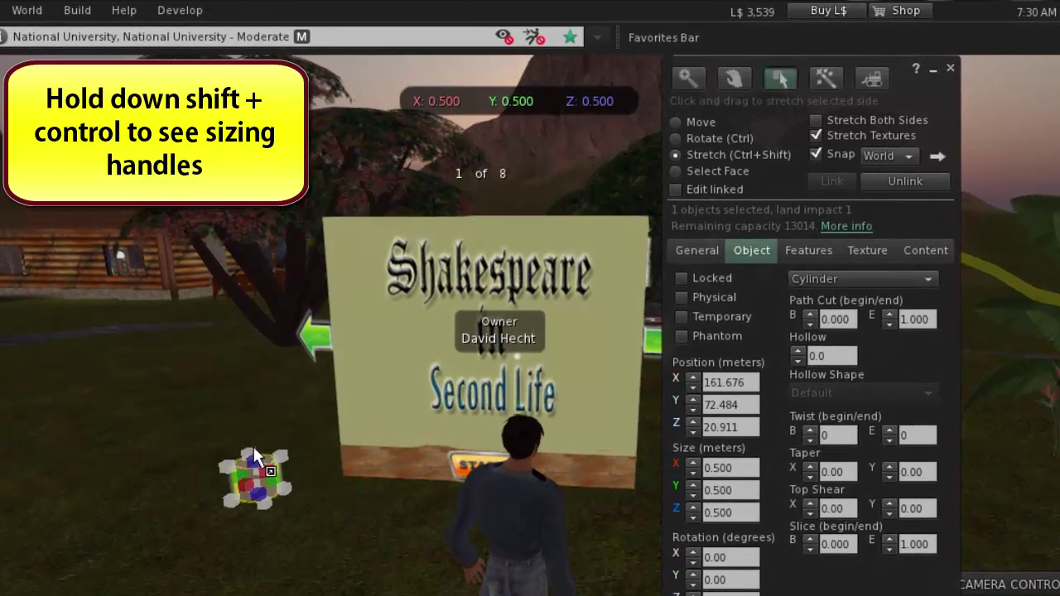
left_click_drag(258, 442, 255, 409, "ctrl+shift")
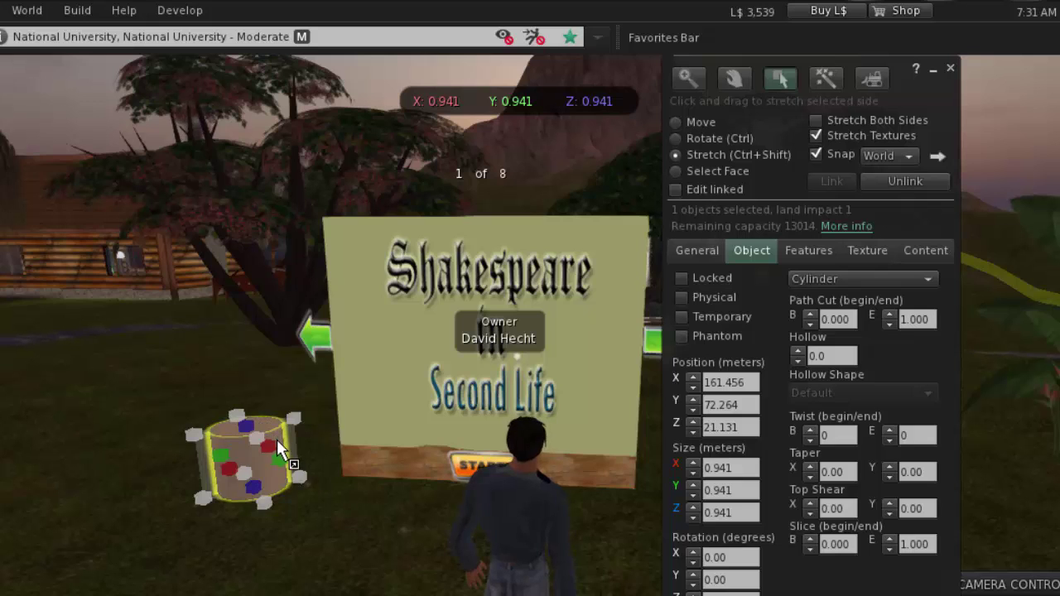
left_click_drag(280, 454, 278, 461, "ctrl+shift")
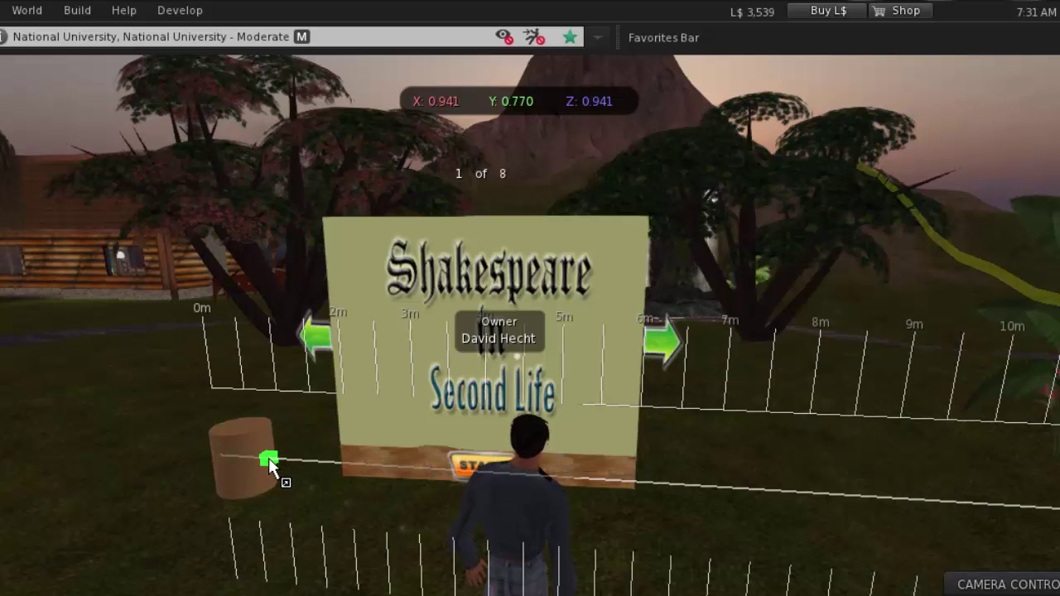
left_click_drag(270, 465, 237, 457, "ctrl+shift")
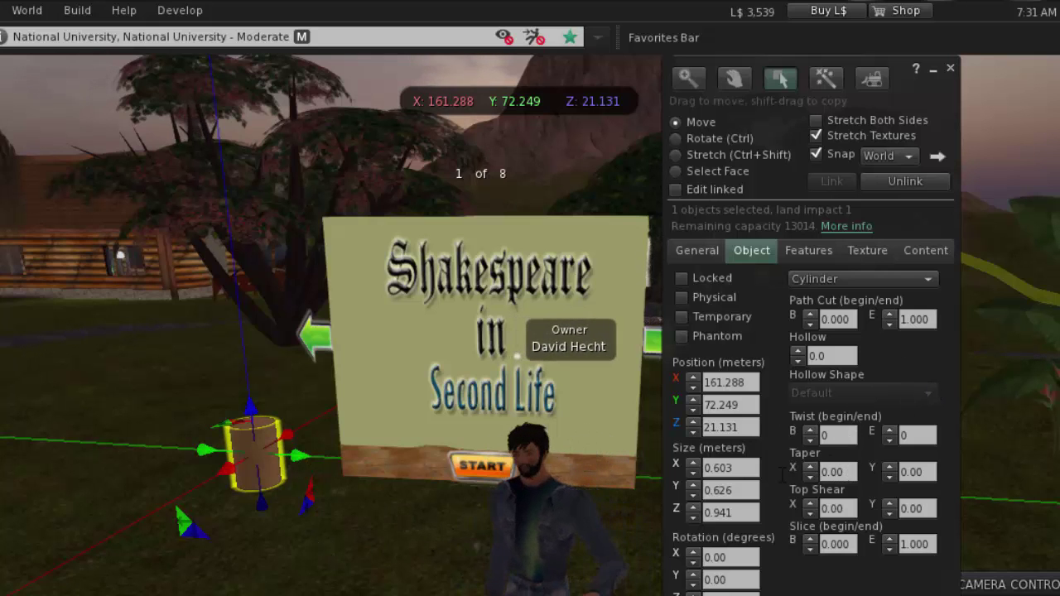
Step: Set the cylinder's Taper X and Taper Y to 0.5, forming a cone
left_click(828, 471)
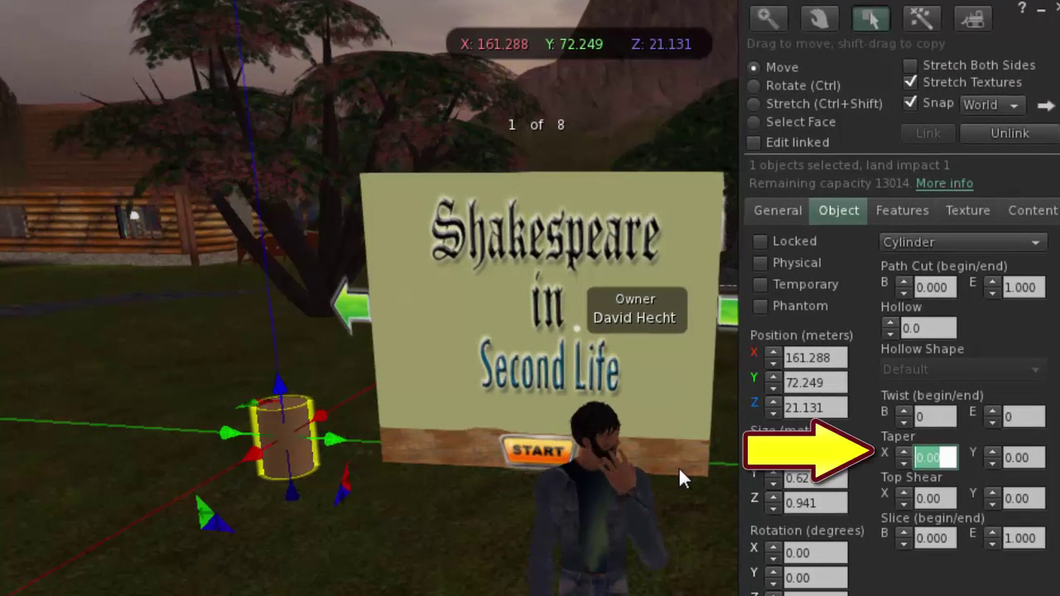
type("0.5")
key("Return")
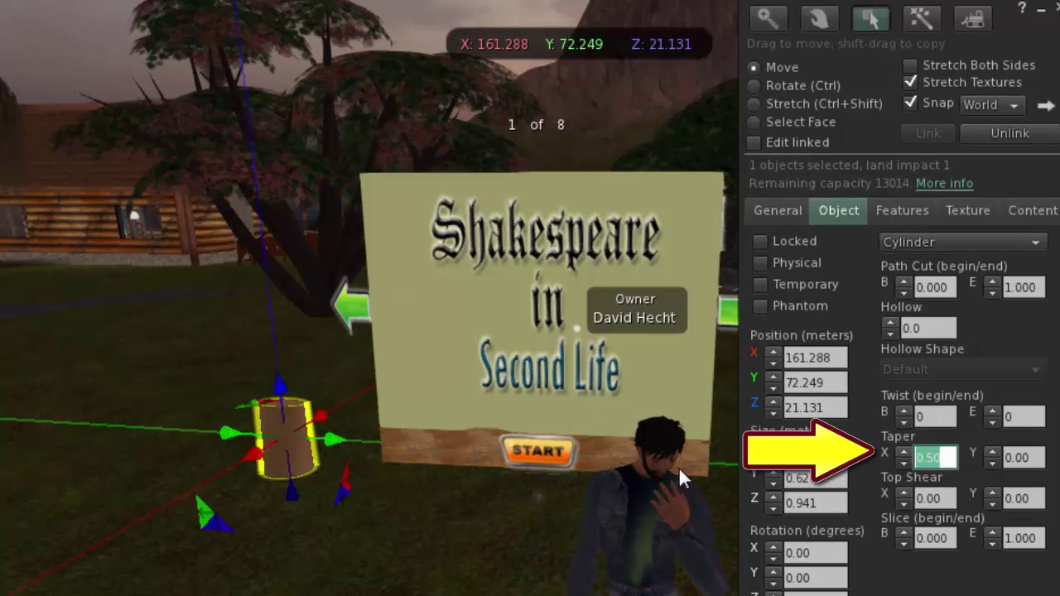
left_click(1040, 457)
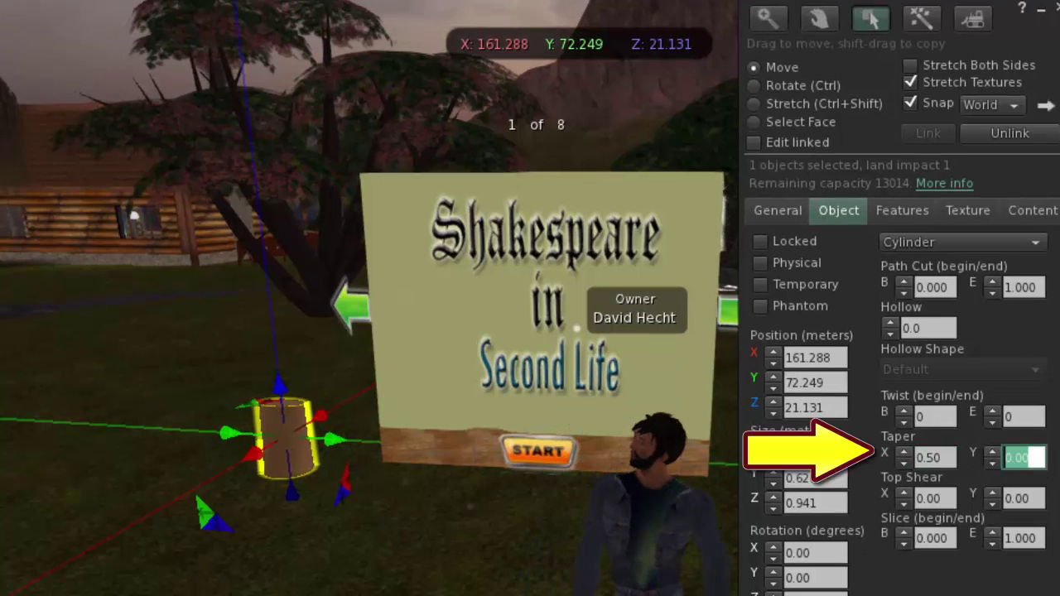
type("0.5")
key("Return")
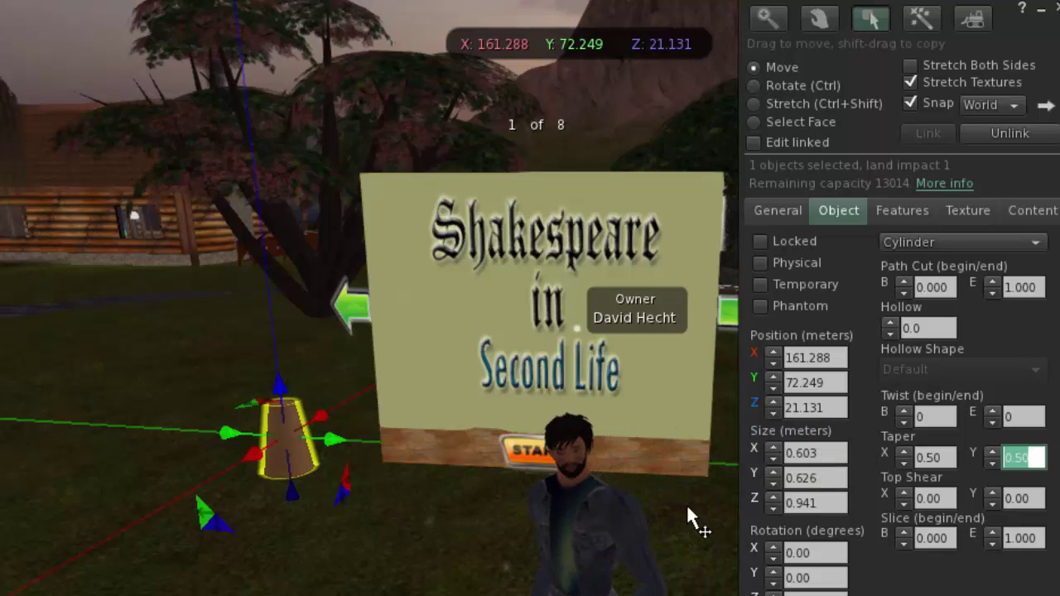
Step: Raise the cone's Hollow to 90
left_click(891, 323)
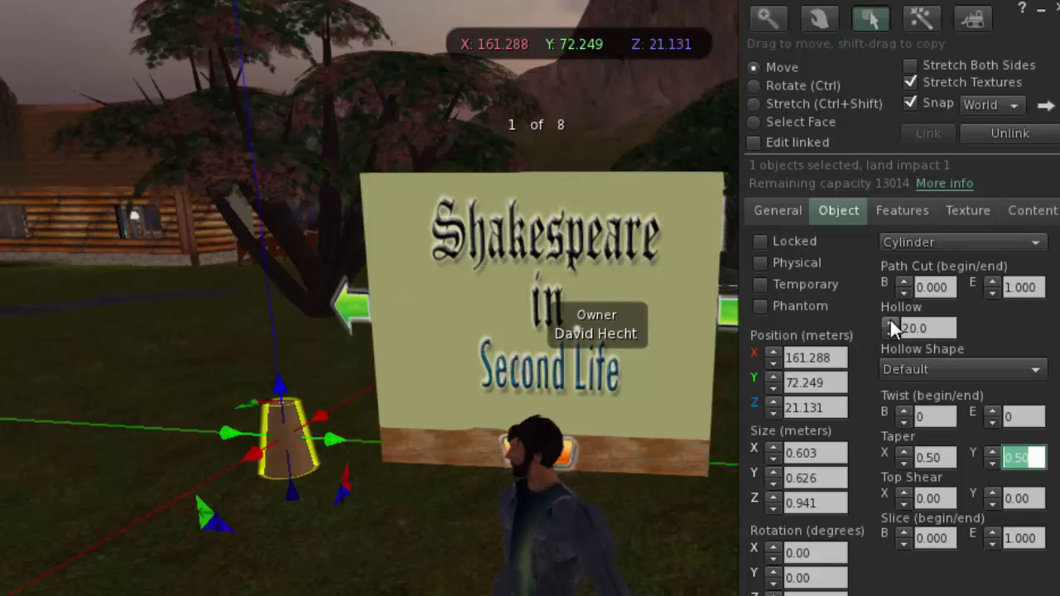
left_click(891, 324)
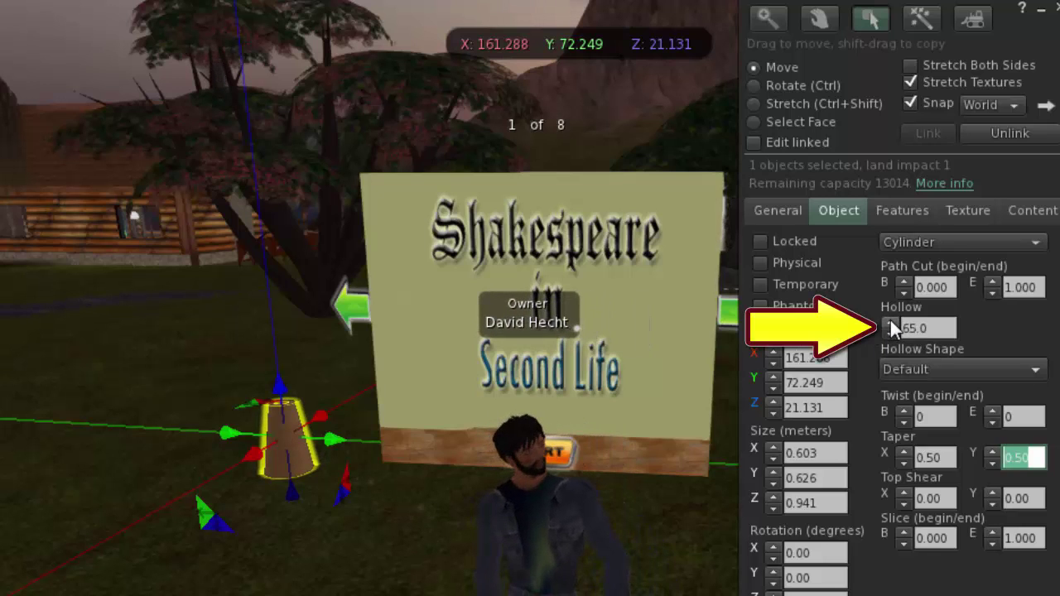
left_click(891, 324)
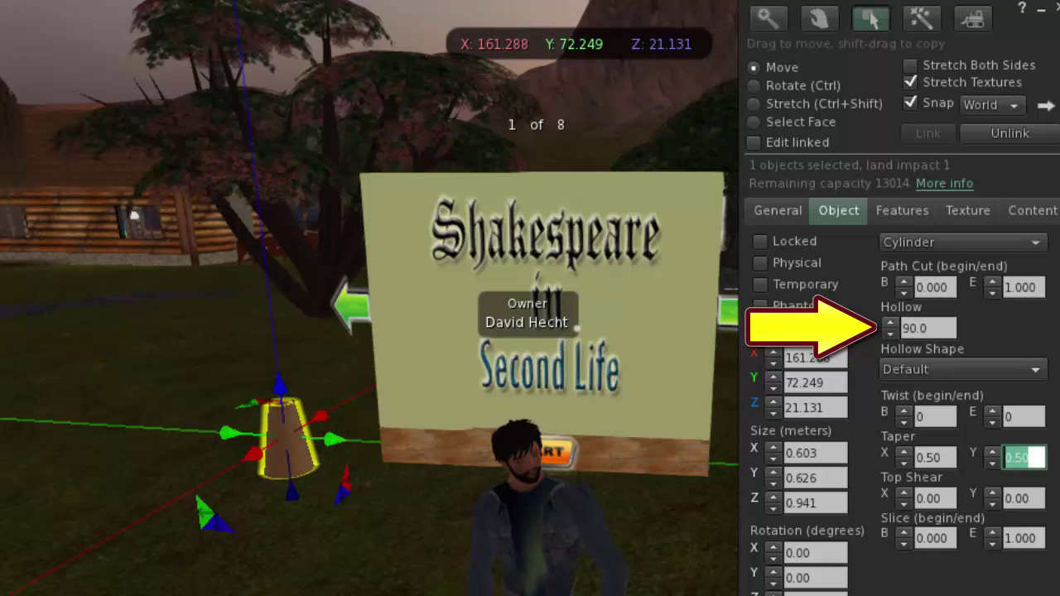
Step: Looking down at the cone, bump its Hollow to 95 and deselect it
left_click_drag(530, 323, 369, 332, "ctrl+alt")
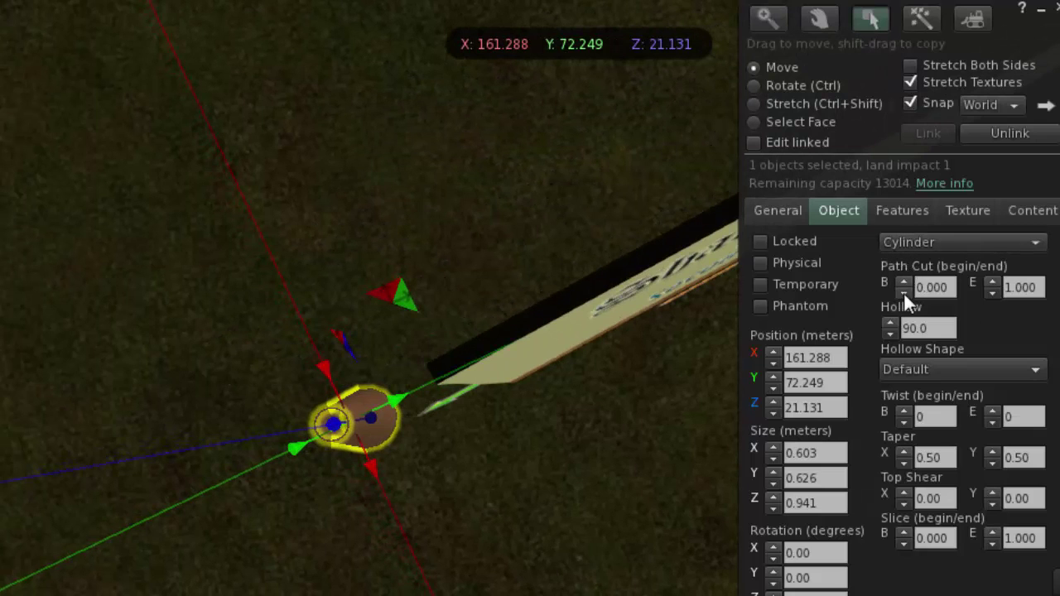
left_click(887, 322)
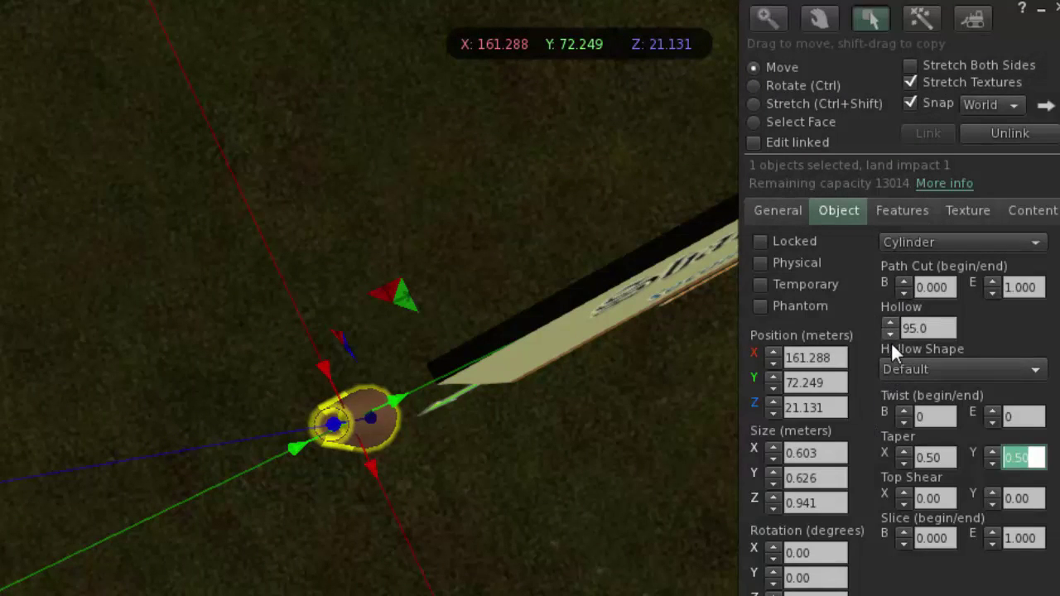
left_click(562, 510)
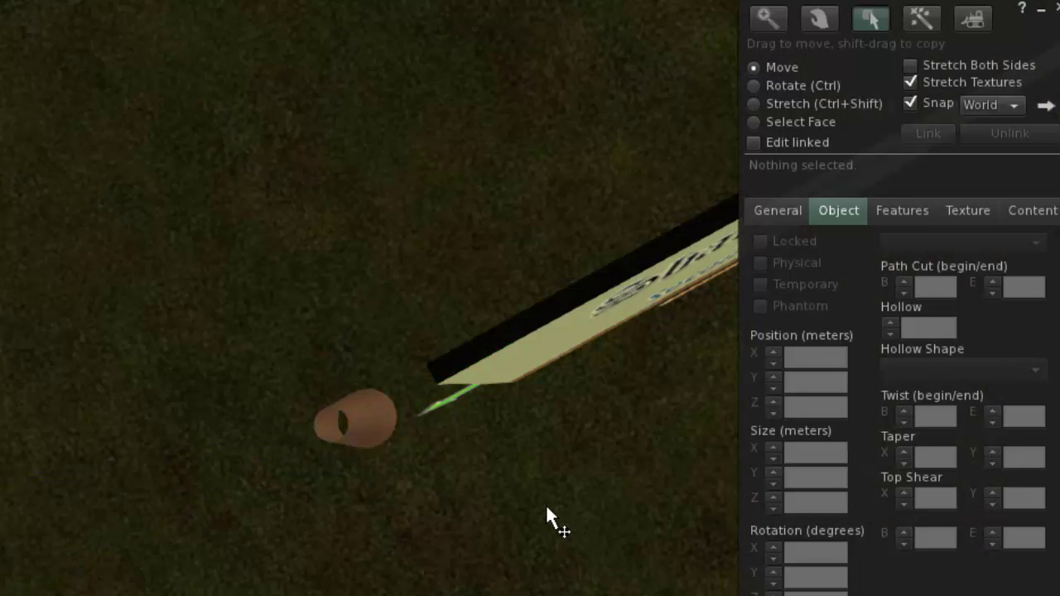
Step: Reset the camera behind the avatar, step left in front of the sign, and close the build tools
key("Escape")
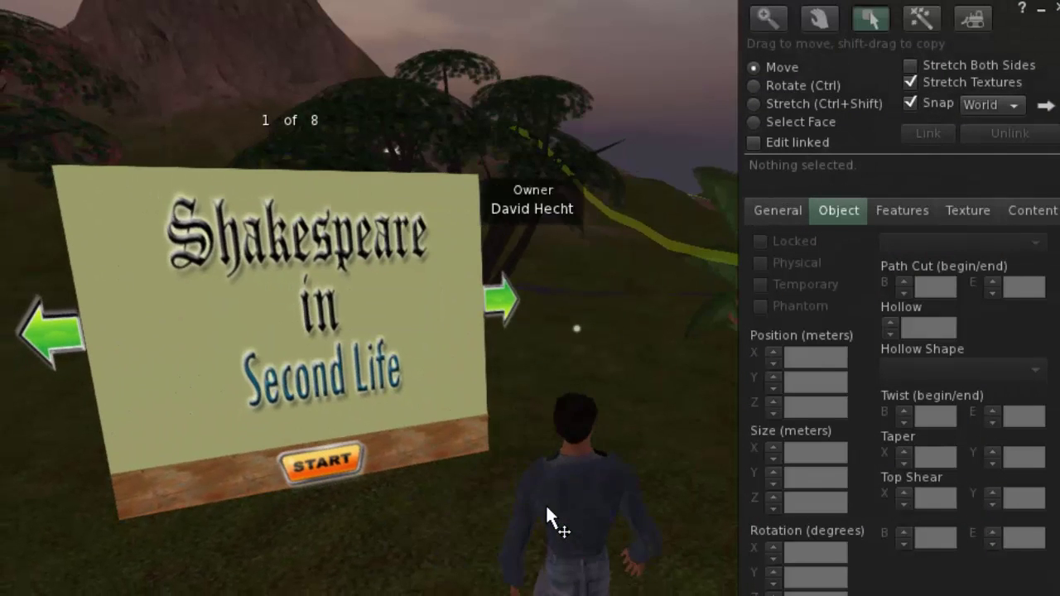
key("Left")
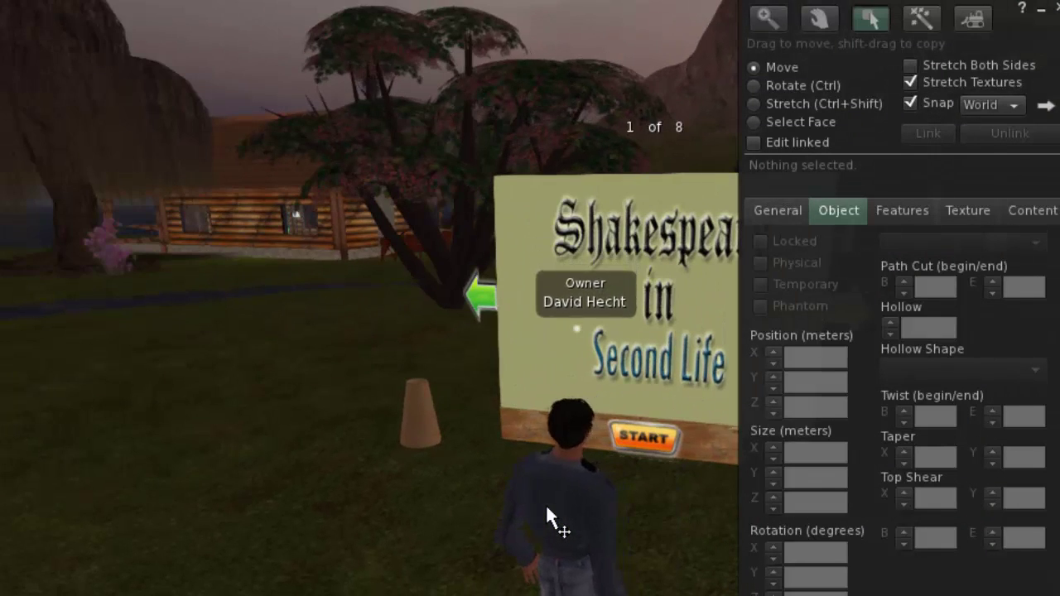
key("shift+Left")
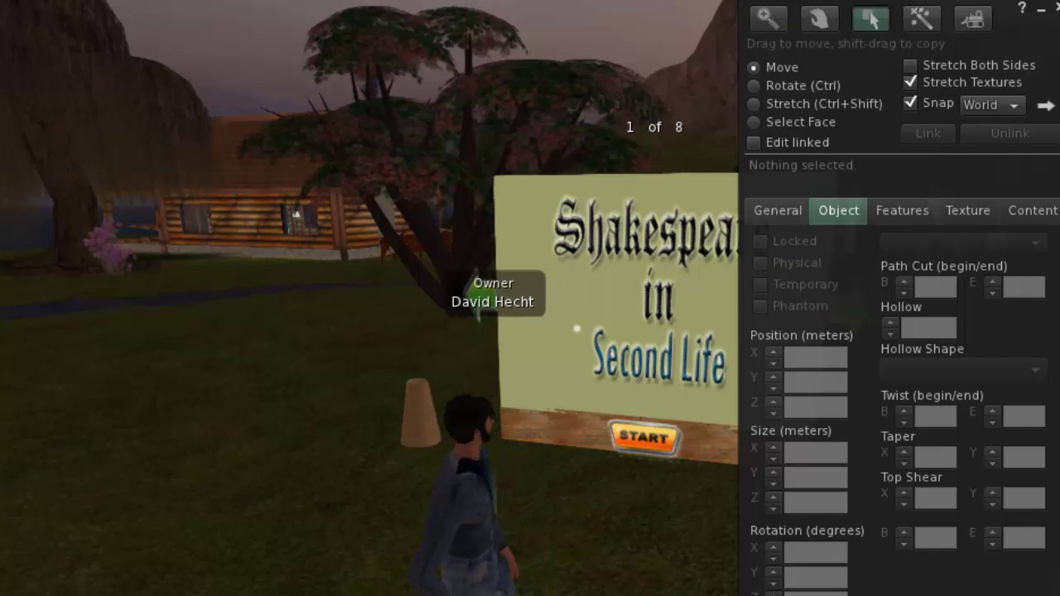
key("Escape")
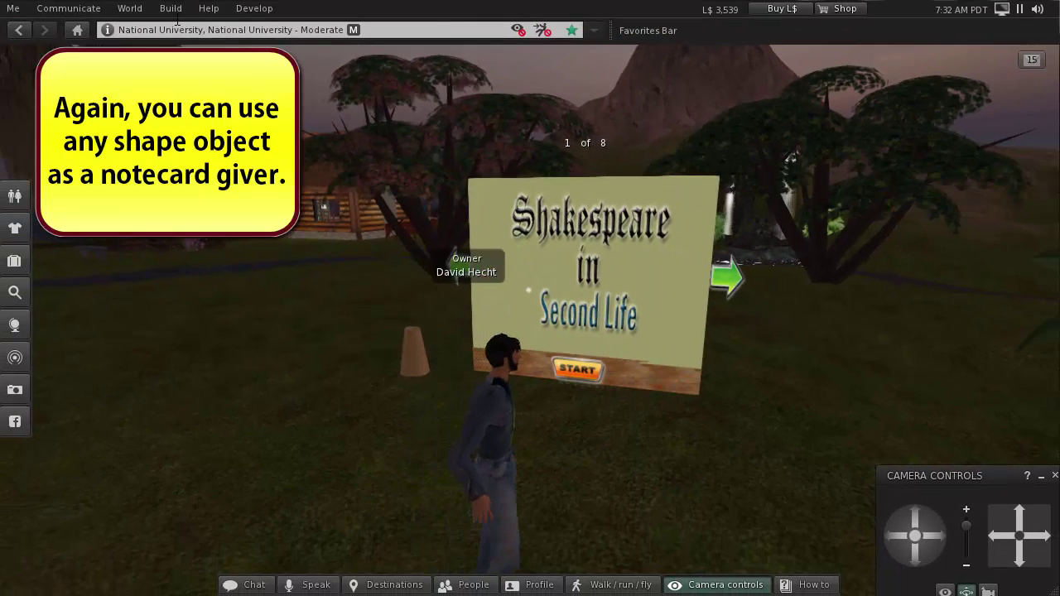
Step: Create a sphere on the ground near the cone
left_click(174, 15)
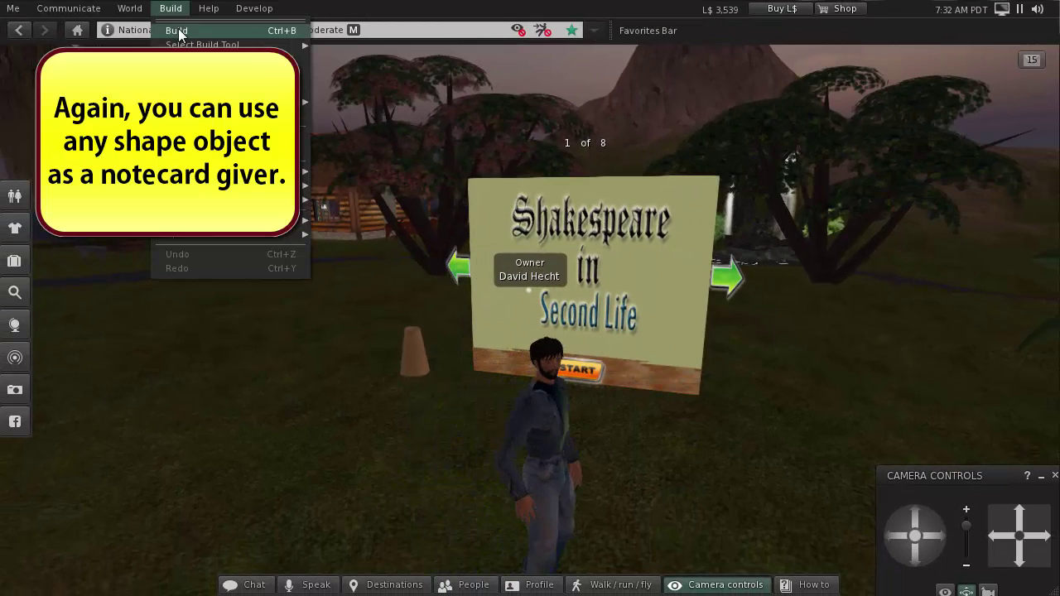
left_click(178, 28)
left_click(734, 129)
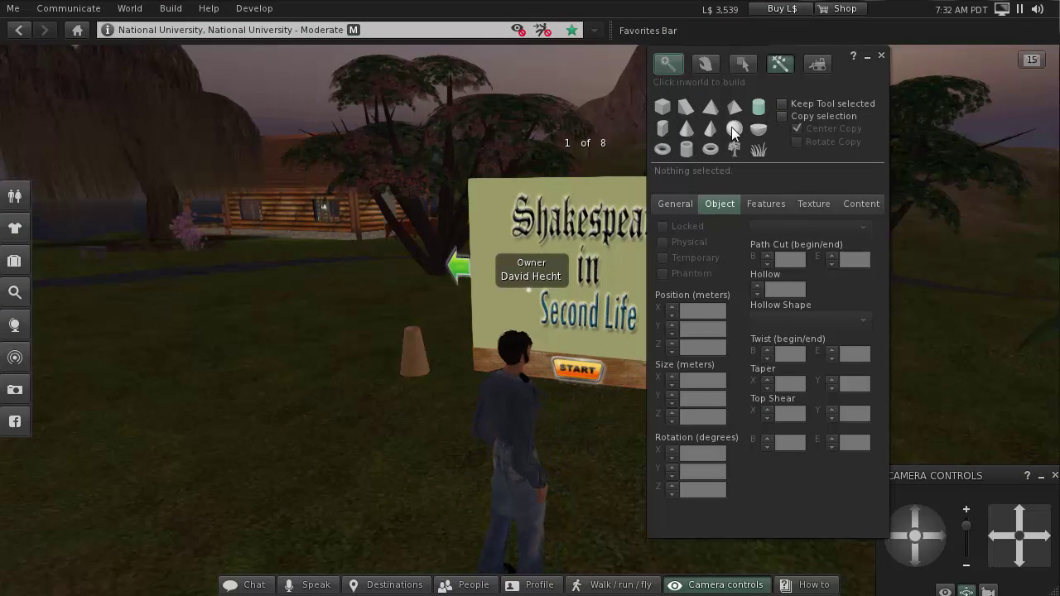
left_click(361, 377)
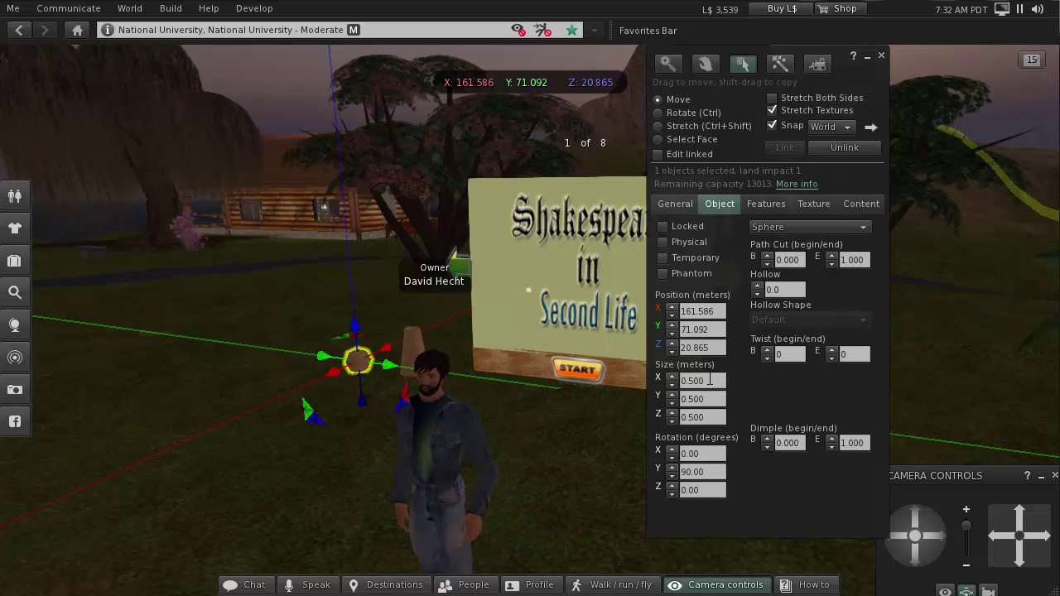
Step: Set the sphere's X, Y and Z size each to 0.6
left_click(711, 380)
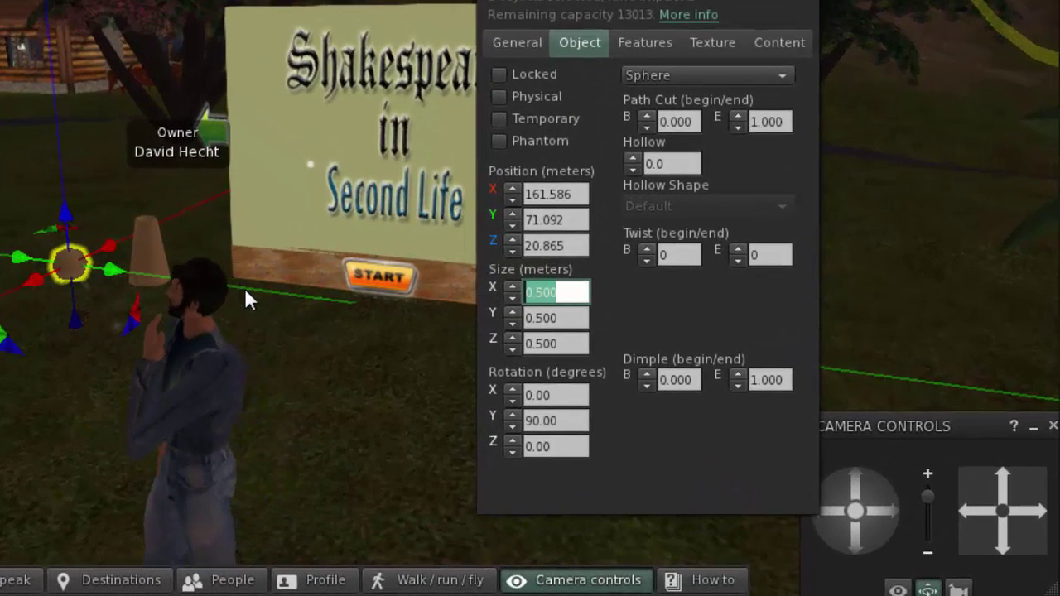
type("0.6")
key("Return")
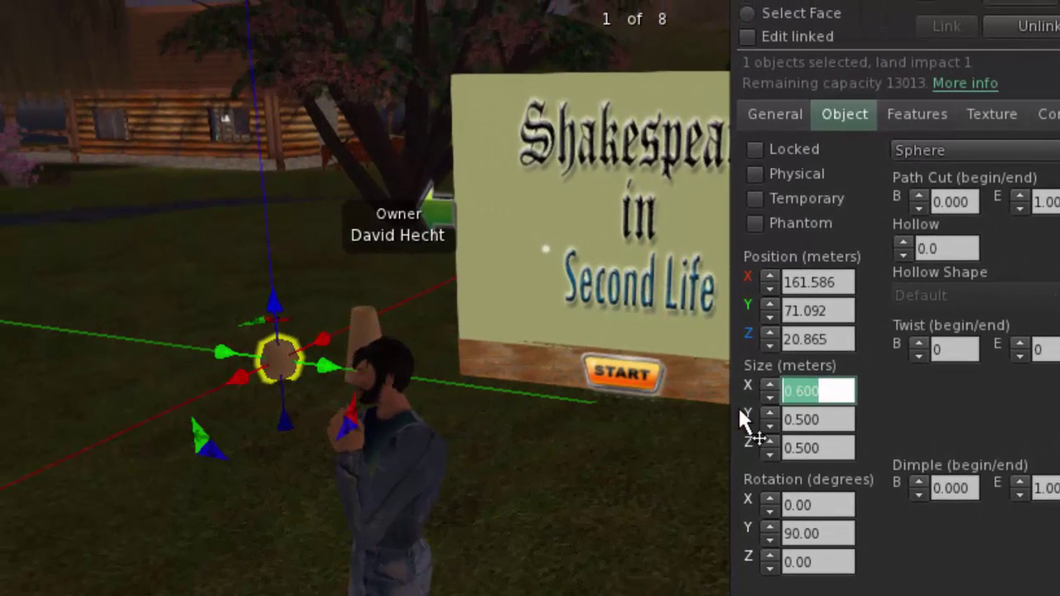
key("Tab")
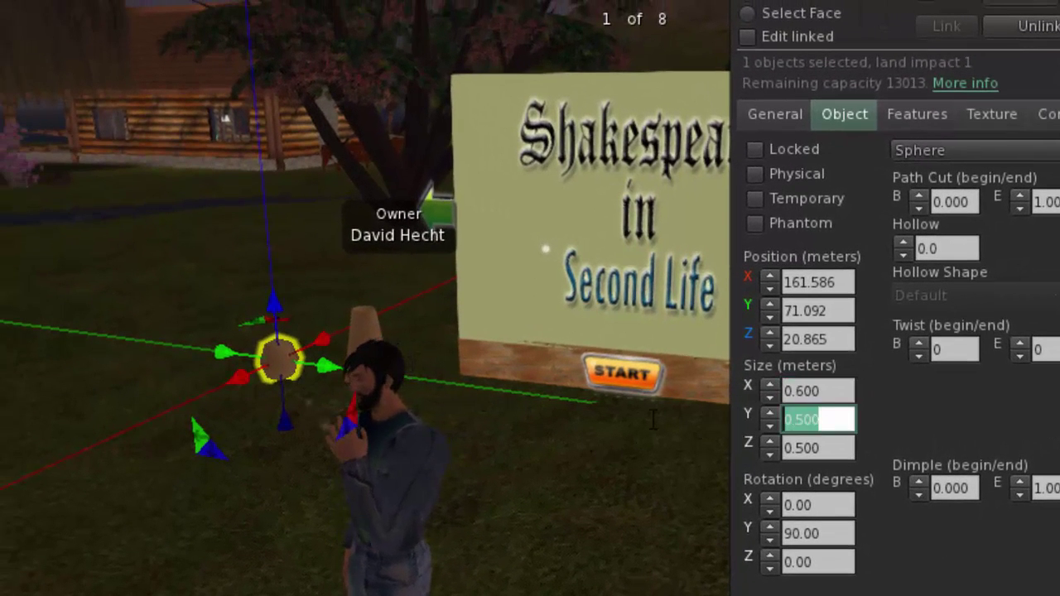
type("0.6")
key("Return")
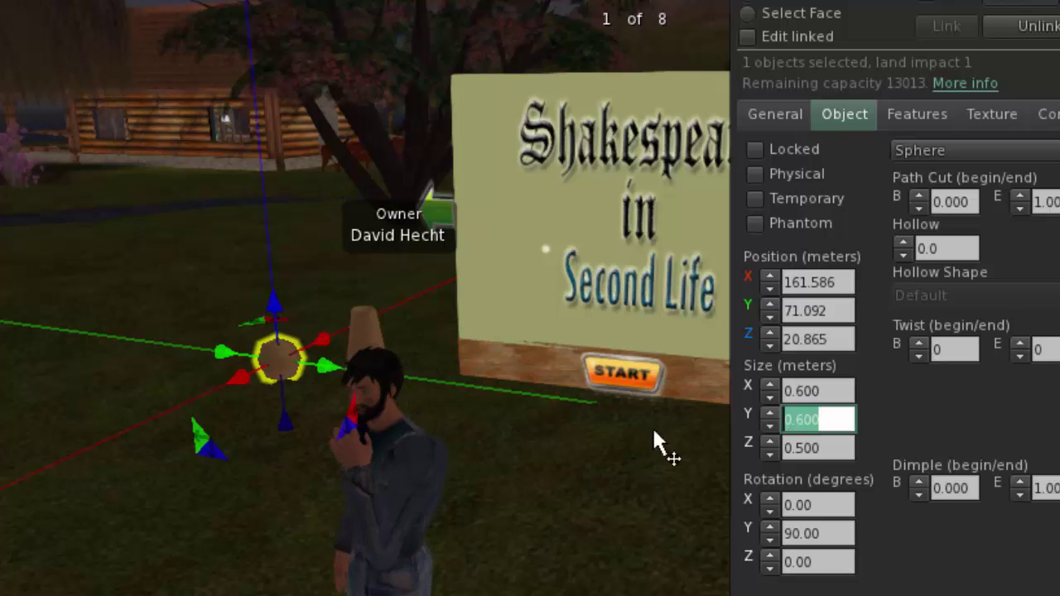
left_click(838, 451)
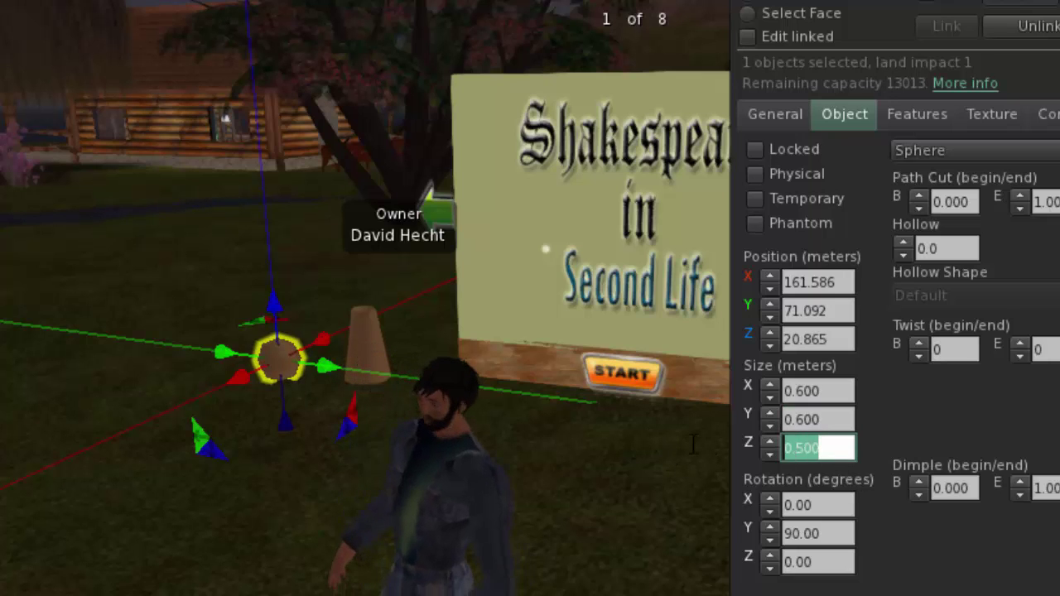
key("BackSpace")
type("0.6")
key("Return")
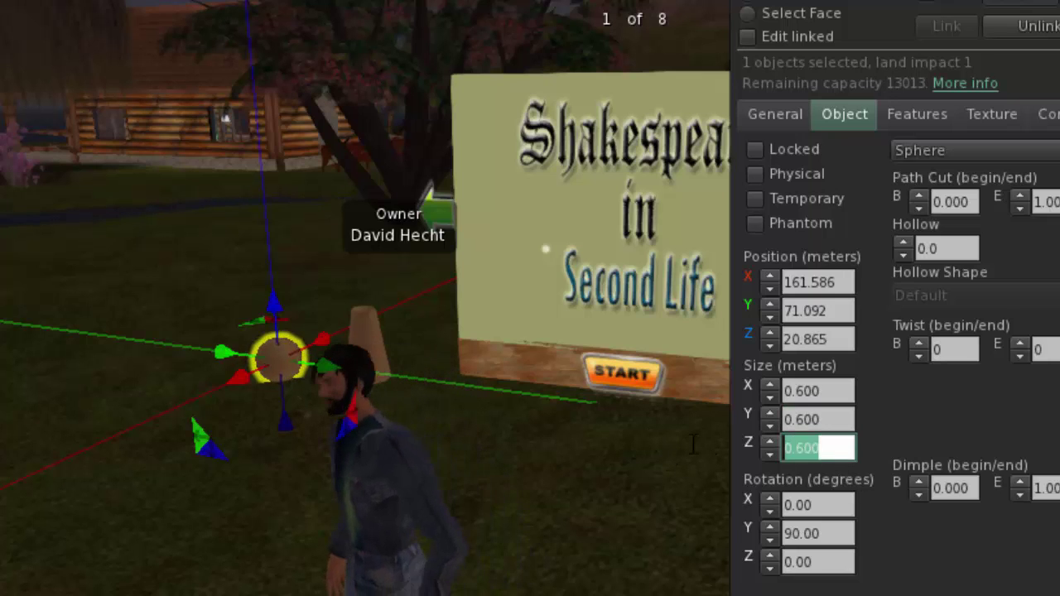
Step: Lift the sphere a bit and copy the cone's X position into the sphere's X position
left_click_drag(282, 298, 298, 264)
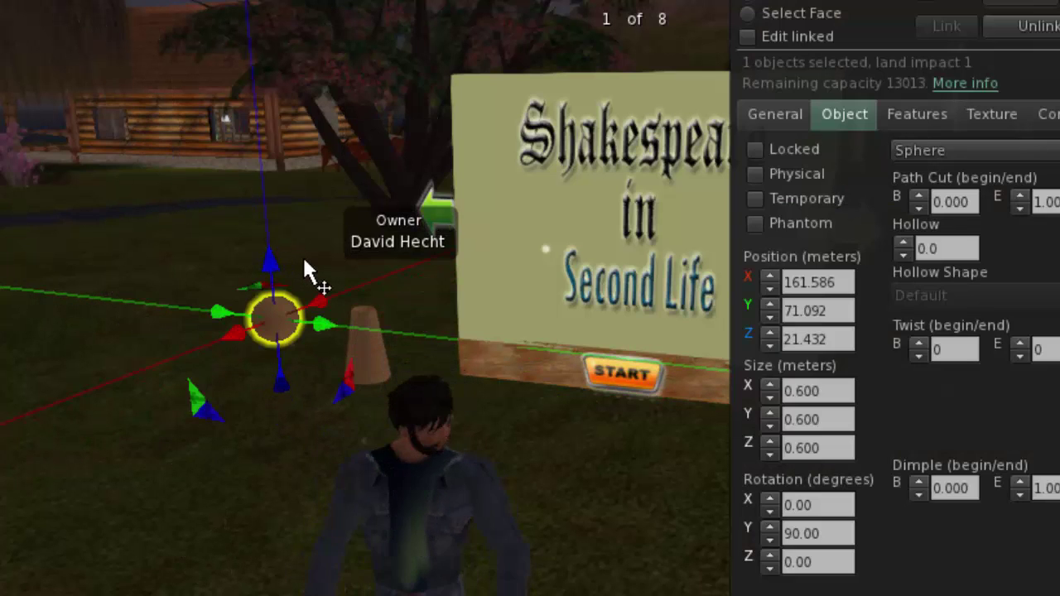
left_click(375, 341)
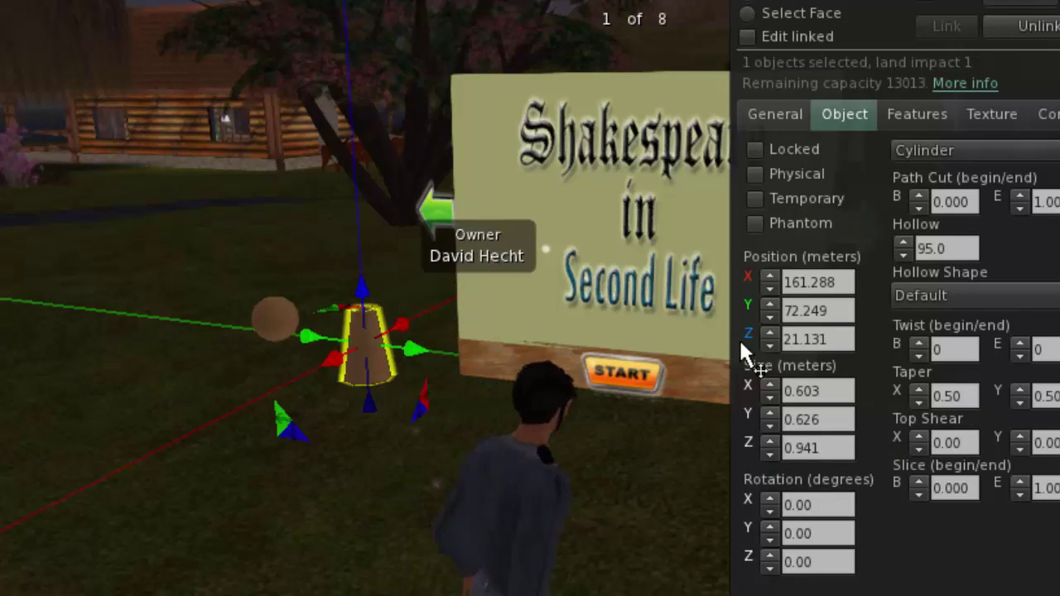
left_click(839, 282)
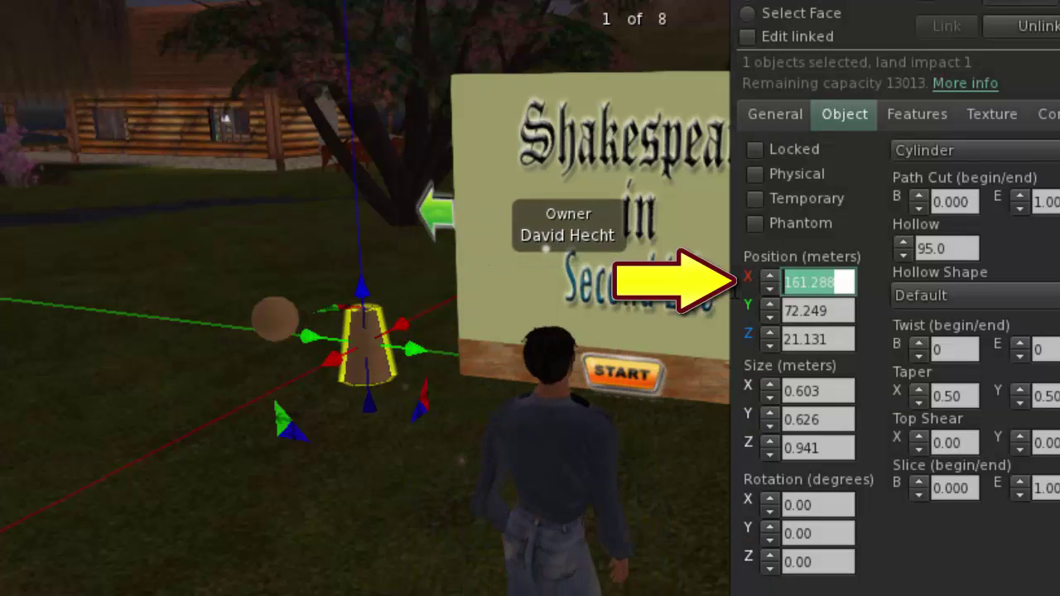
key("ctrl+c")
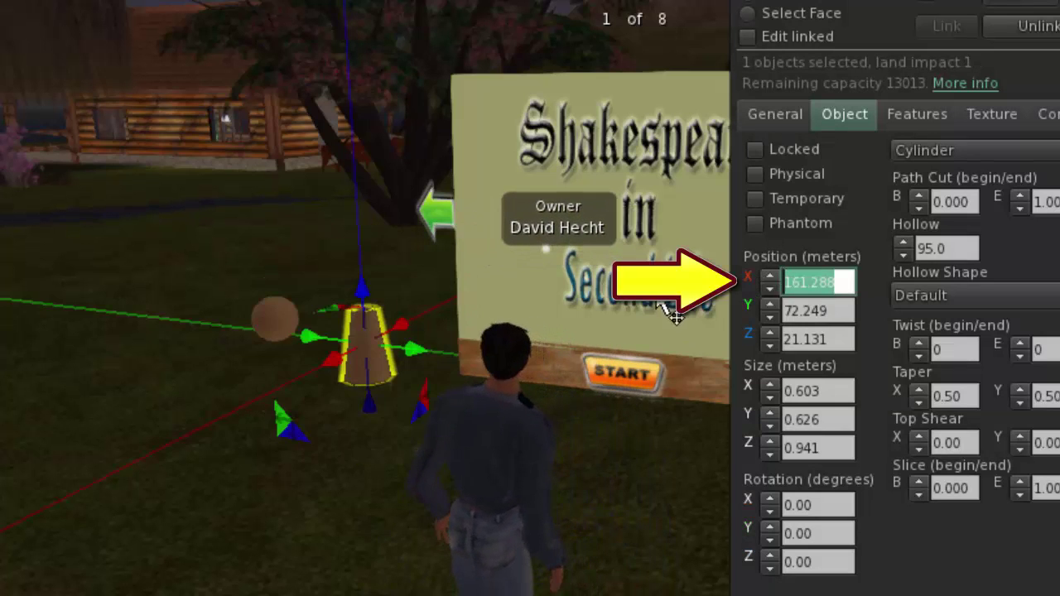
left_click(270, 323)
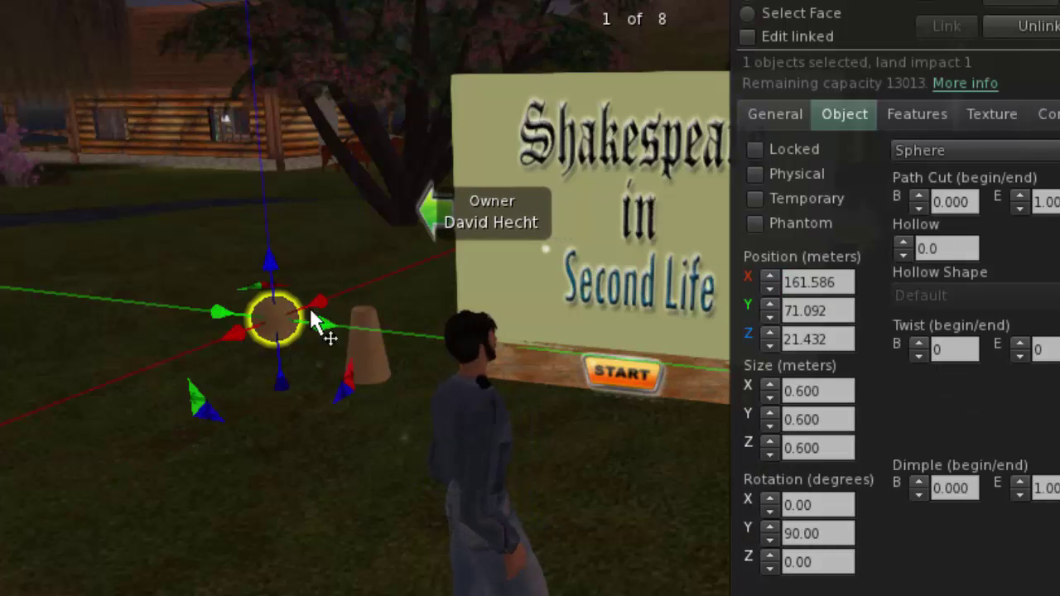
left_click(837, 284)
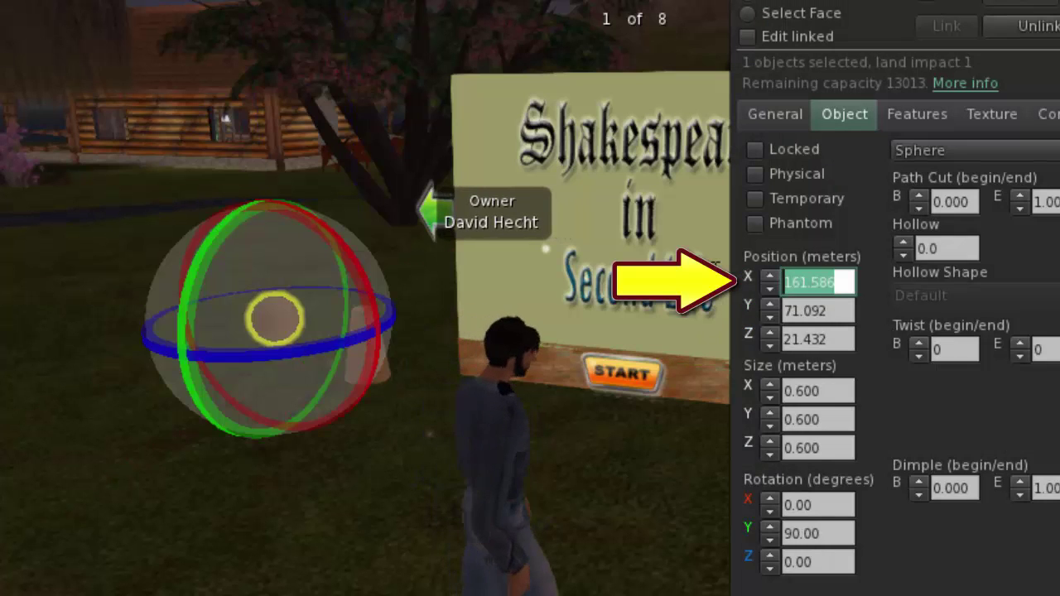
key("ctrl+v")
key("Return")
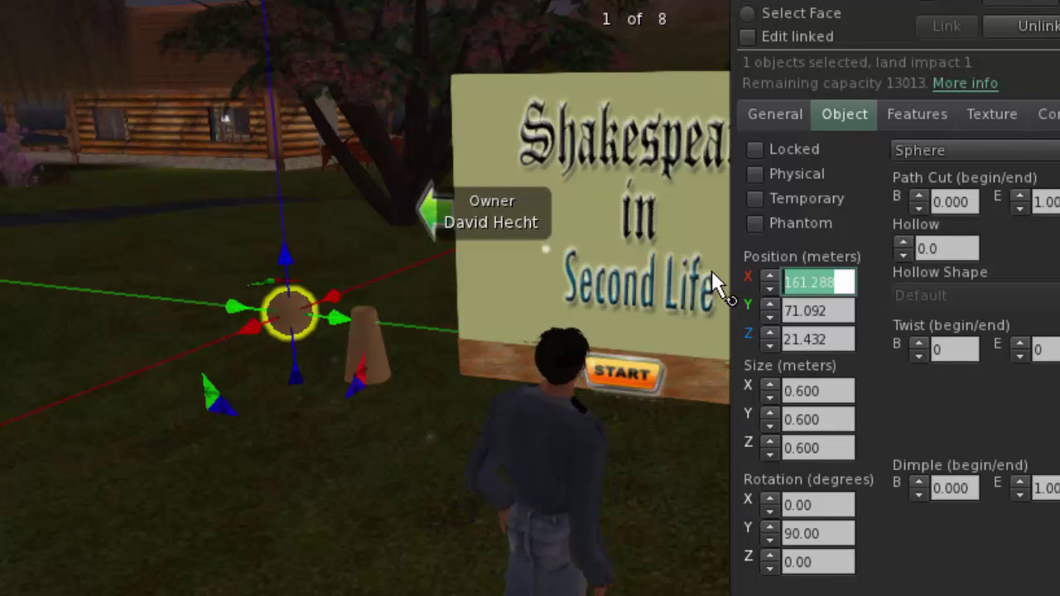
Step: Copy the cone's Y position into the sphere, placing it directly over the cone
left_click(356, 365)
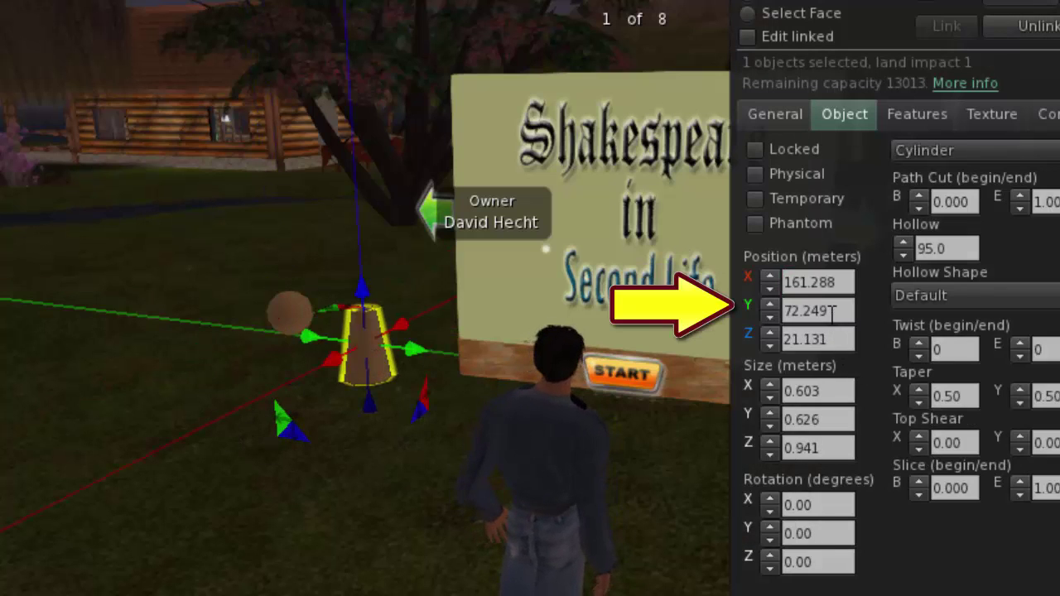
left_click(807, 310)
key("ctrl")
left_click(294, 313)
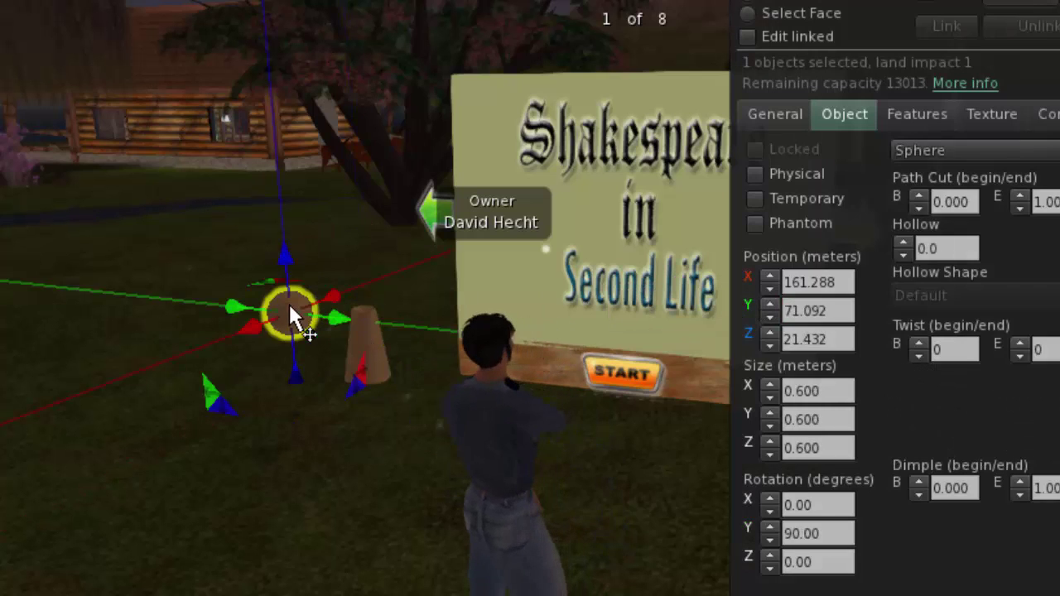
left_click(839, 310)
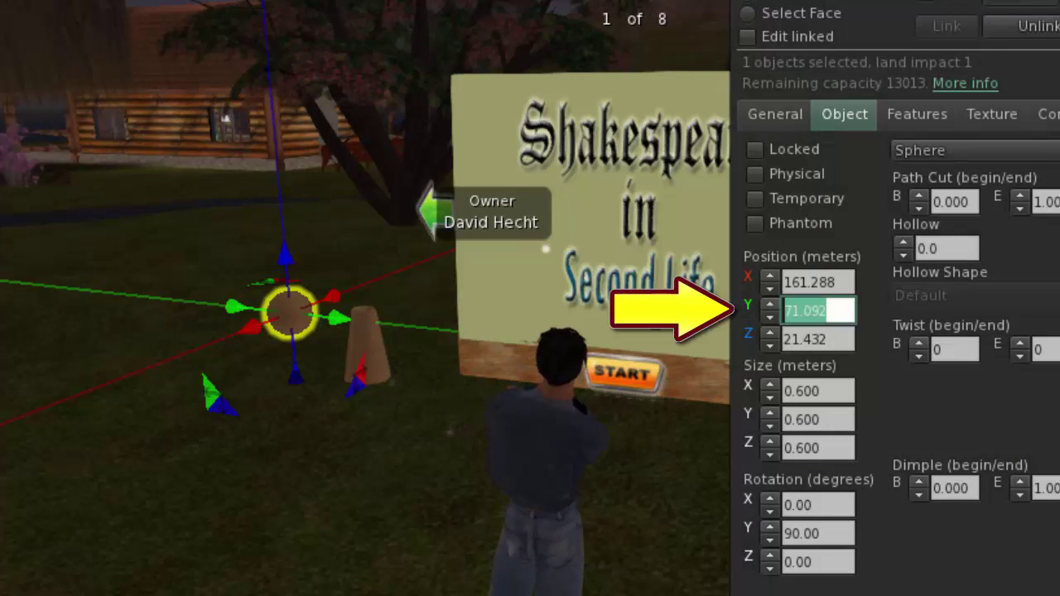
key("ctrl+v")
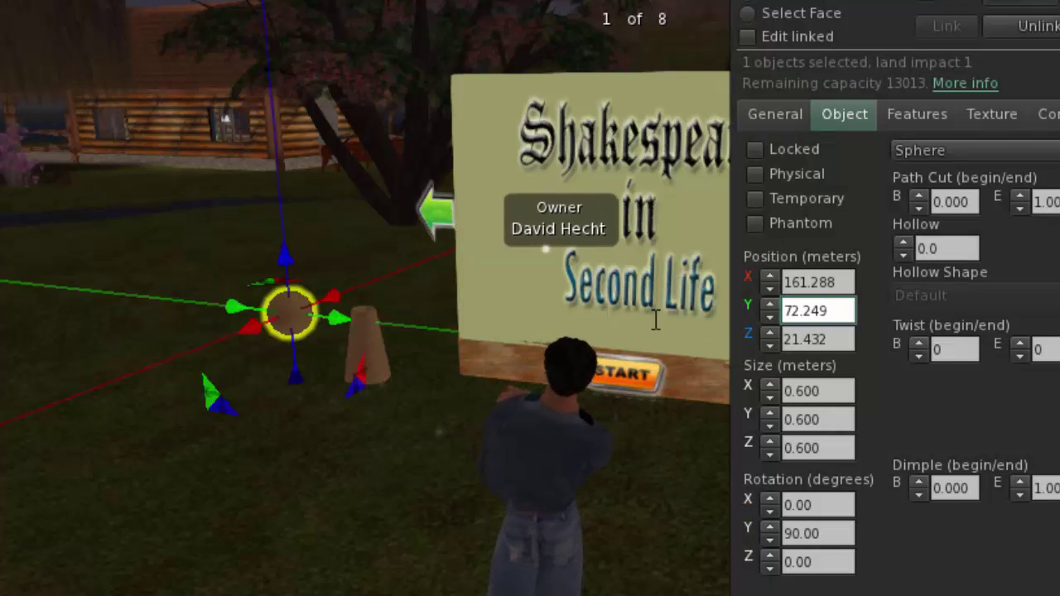
key("Return")
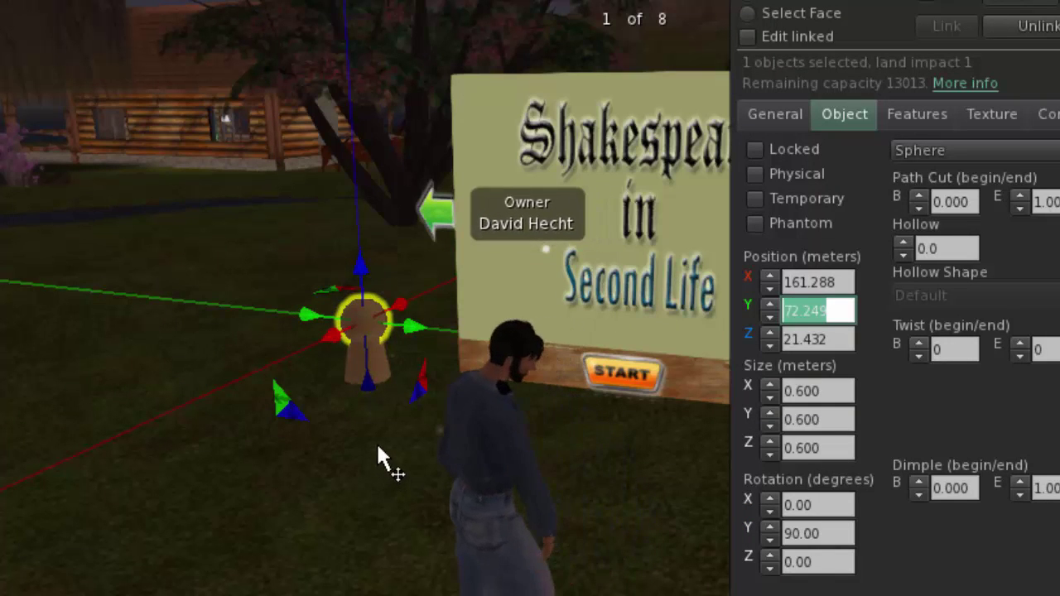
Step: Lift the sphere on the Z axis until it rests atop the cone (Z 21.829)
key("Escape")
key("ctrl+3")
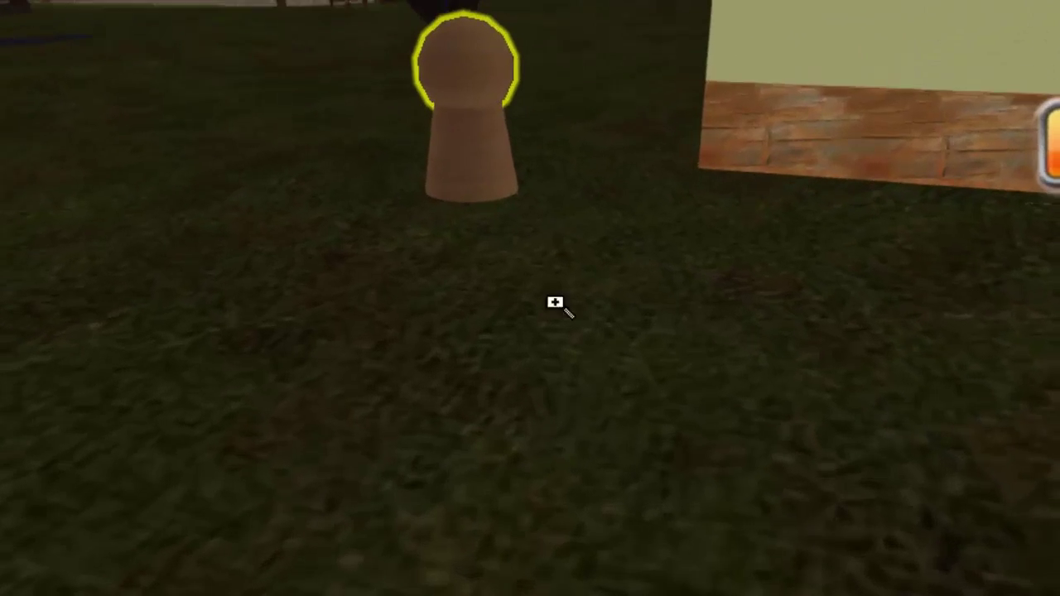
left_click(527, 101)
left_click_drag(515, 83, 524, 40)
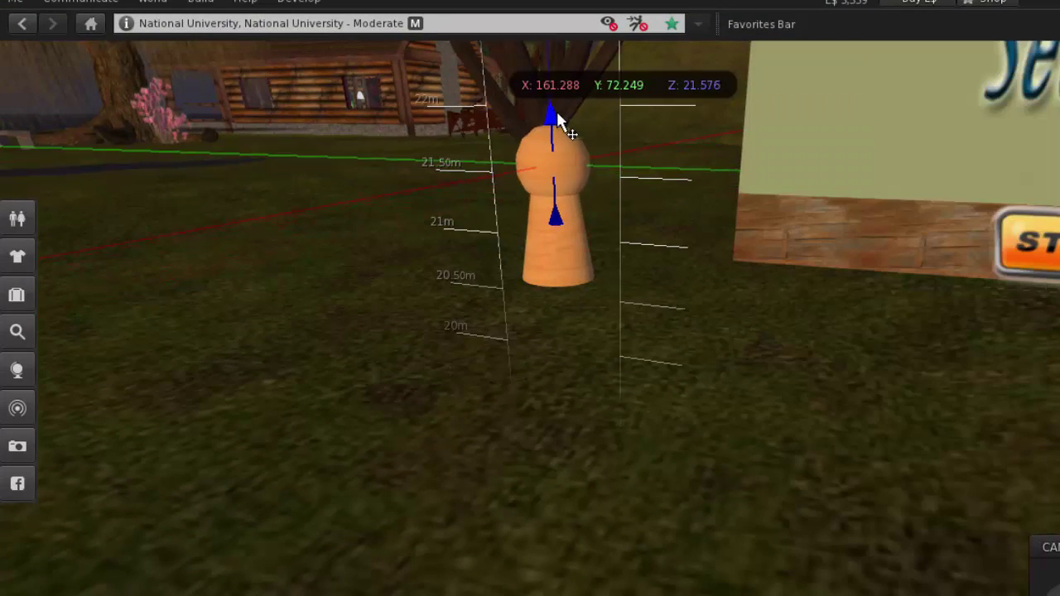
left_click_drag(563, 101, 581, 82)
Step: Select the cone and turn on Full Bright for its surface
left_click(555, 256)
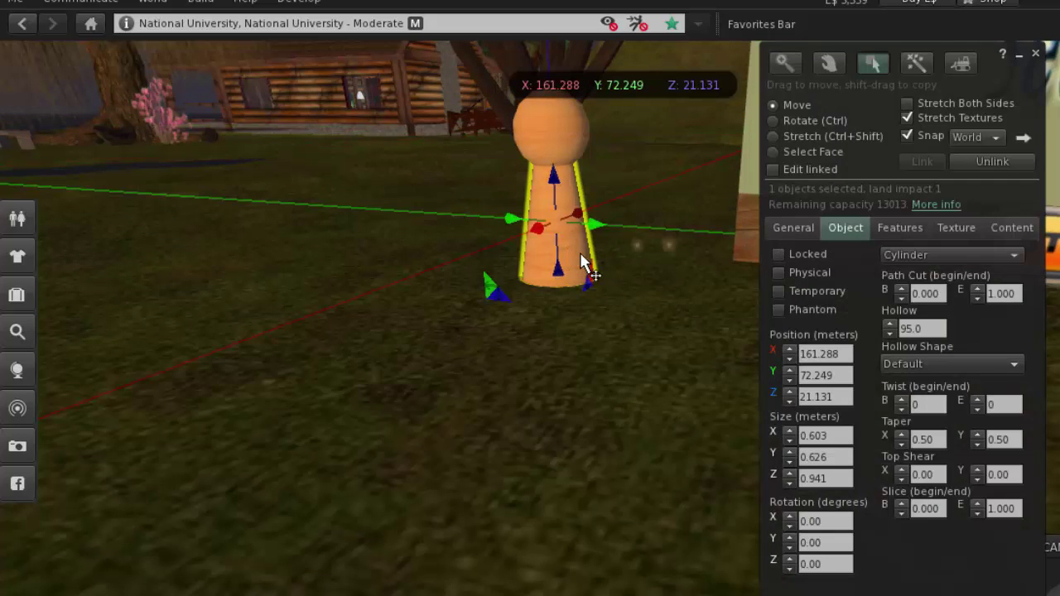
left_click(966, 225)
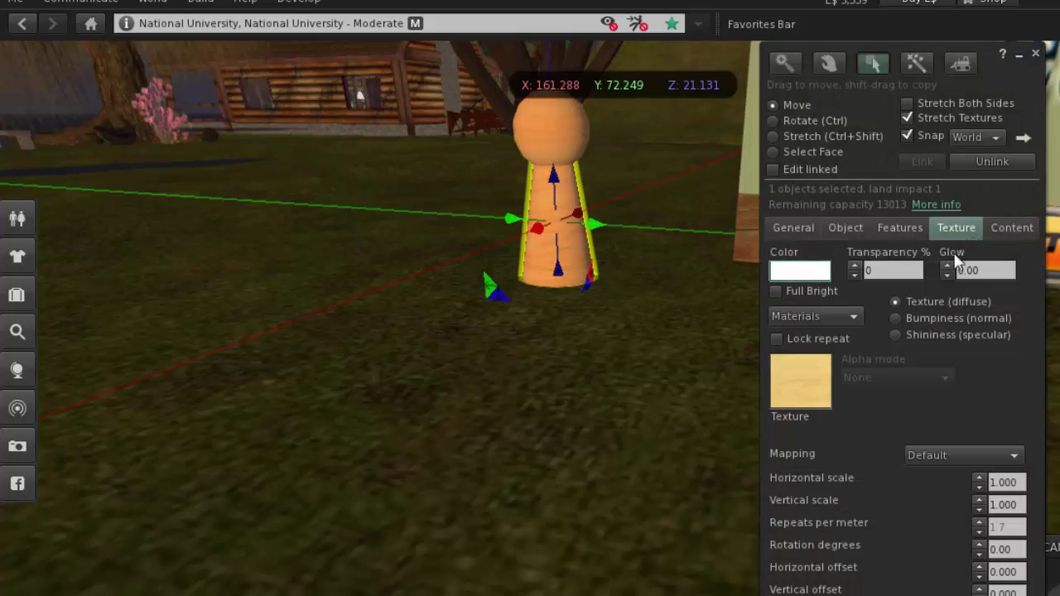
left_click(776, 289)
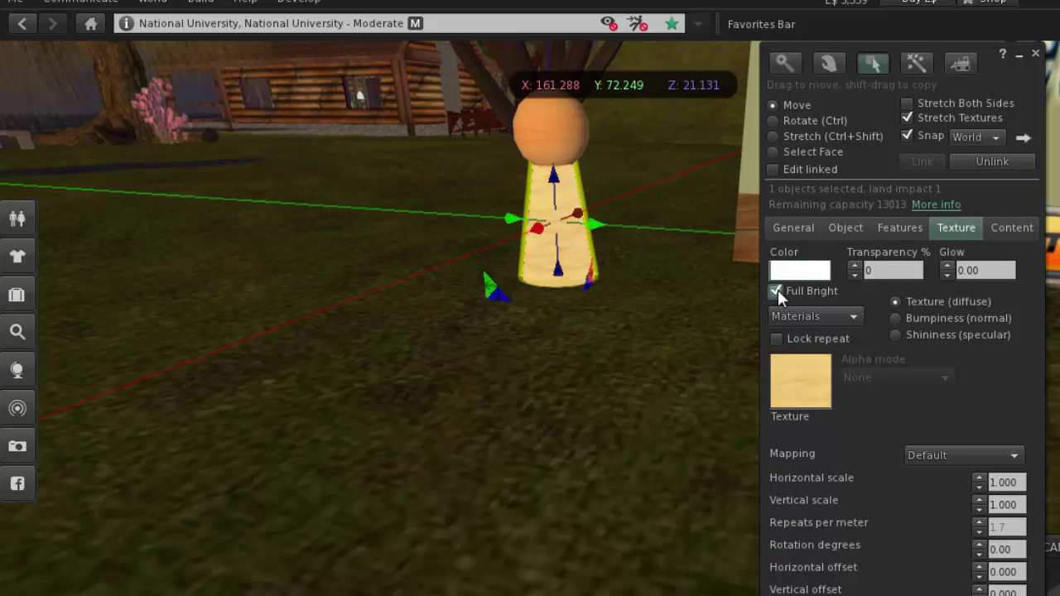
Step: Apply the Library > Textures > Rock > 'Rock - Granite' texture to the cone
left_click(810, 381)
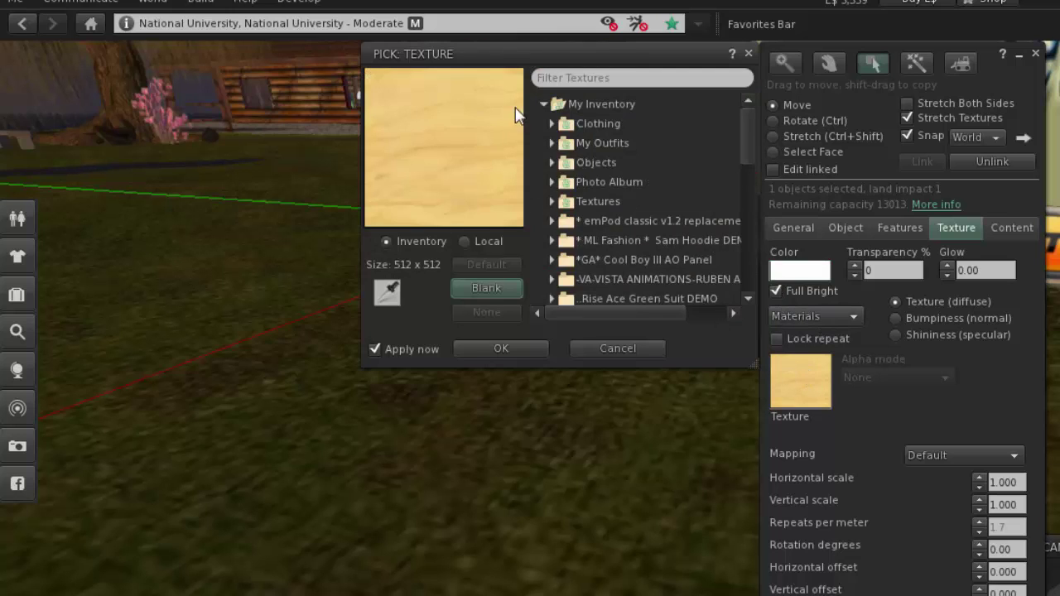
left_click(542, 105)
left_click(543, 124)
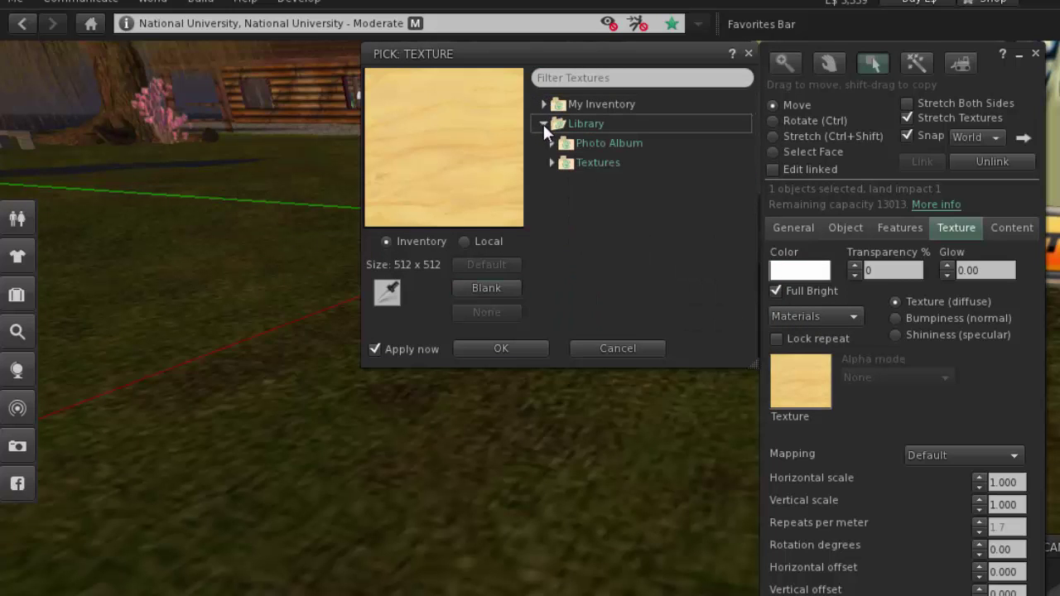
left_click_drag(639, 70, 909, 264)
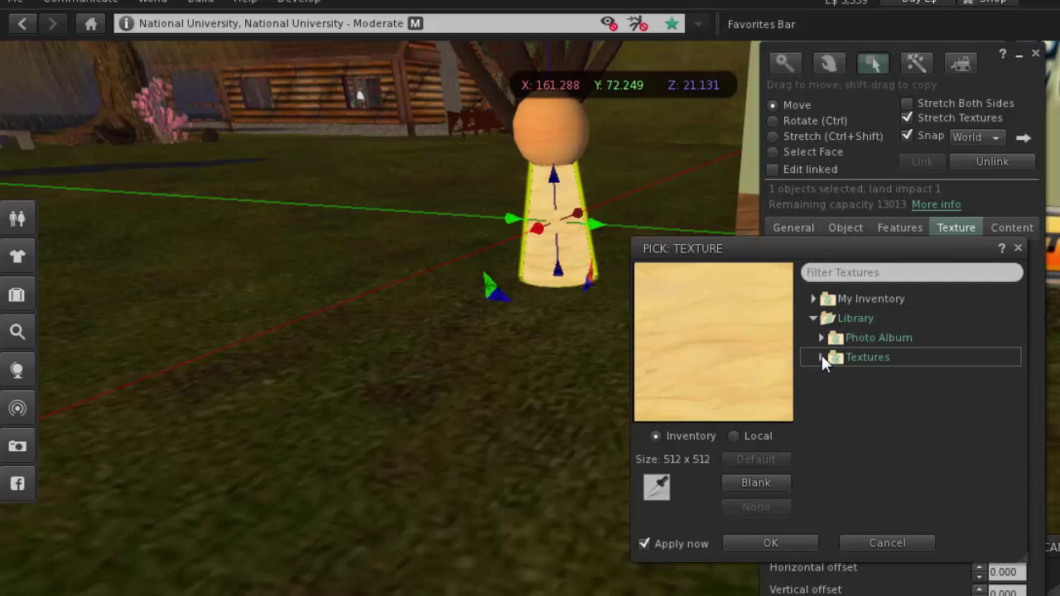
left_click(821, 357)
left_click_drag(1016, 326, 1027, 400)
left_click(828, 361)
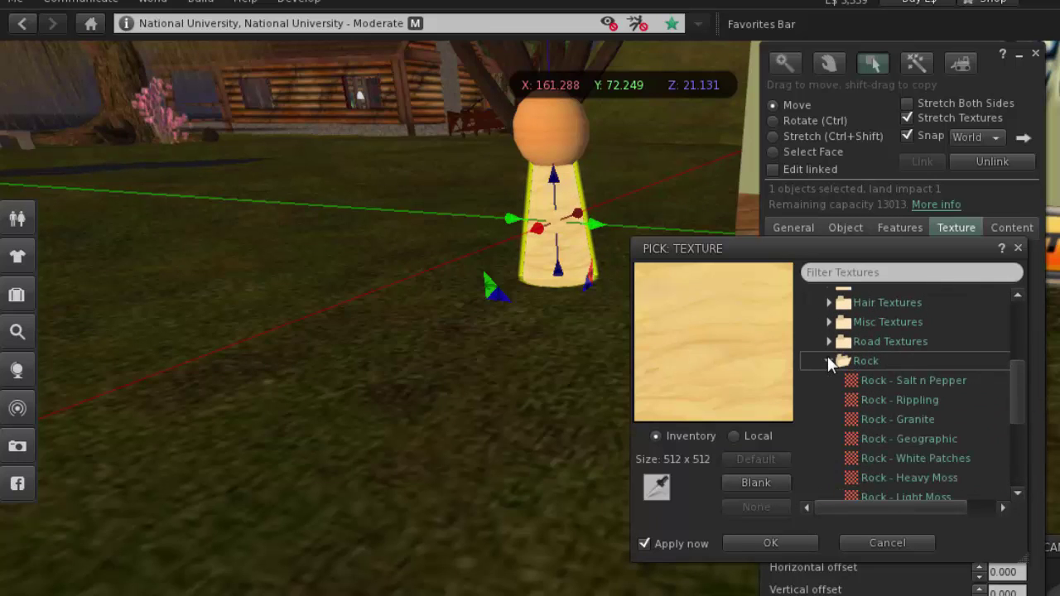
left_click_drag(1024, 378, 1016, 393)
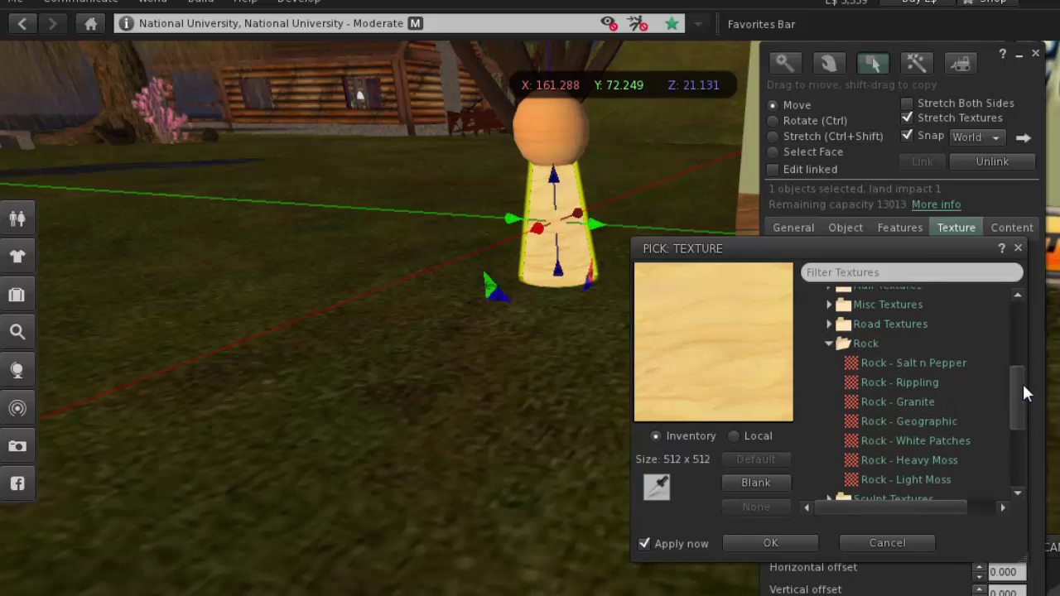
left_click(850, 402)
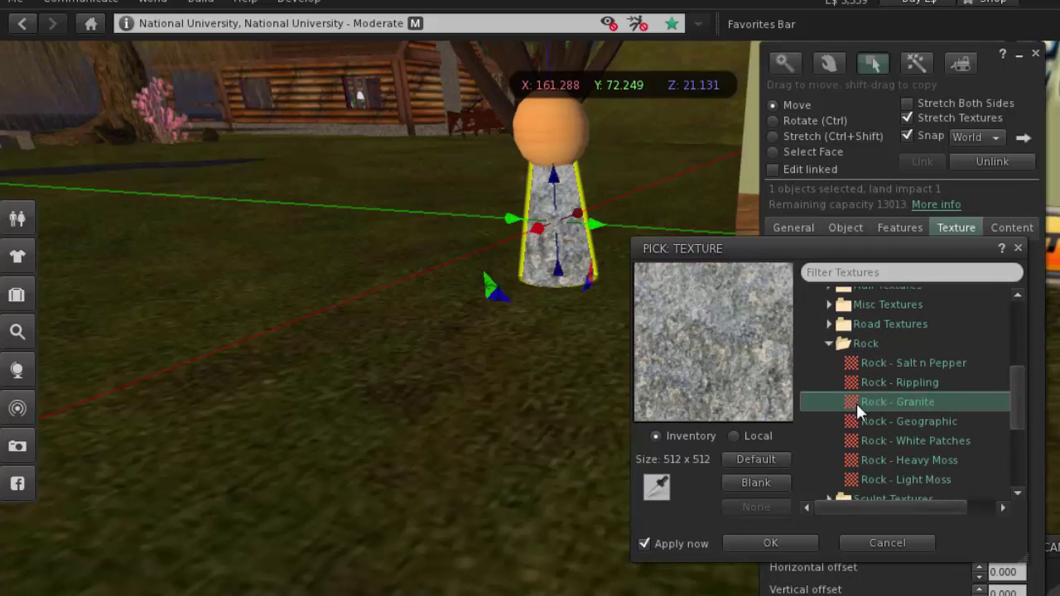
left_click(771, 543)
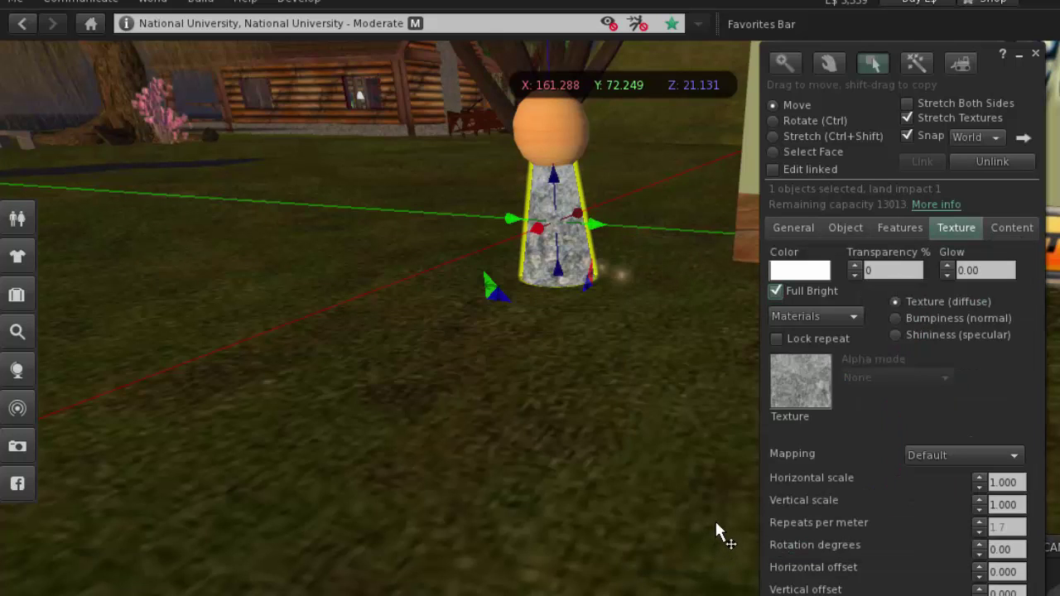
Step: Deselect the cone and start editing the orange sphere
left_click(626, 452)
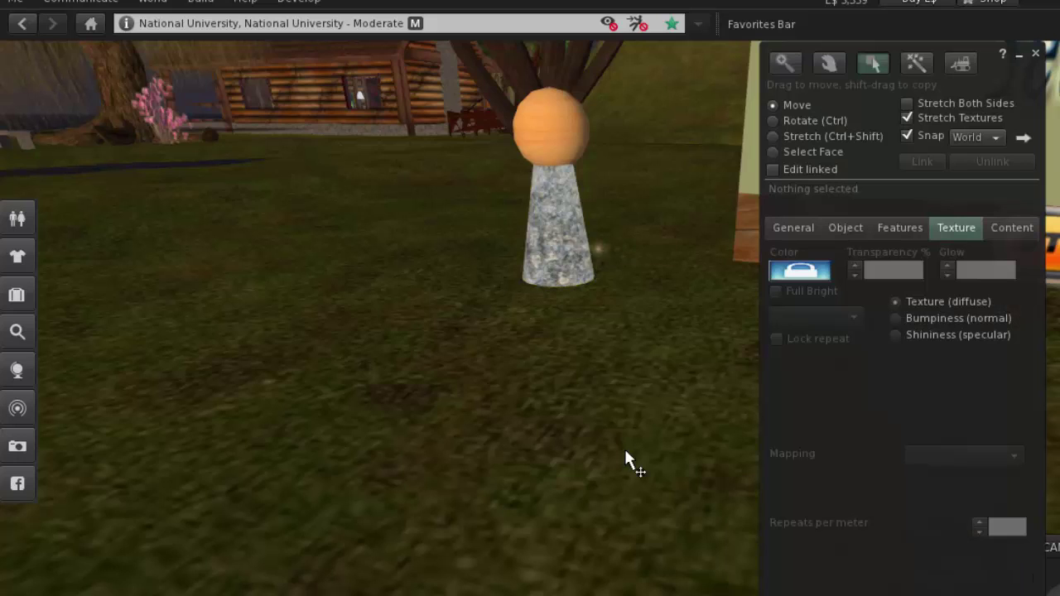
right_click(564, 125)
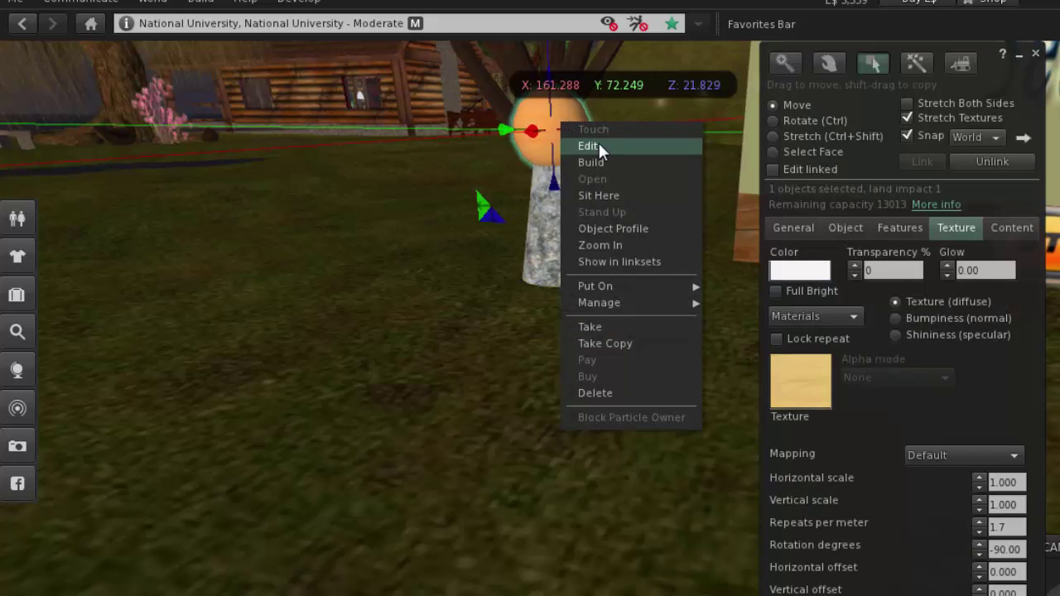
left_click(597, 146)
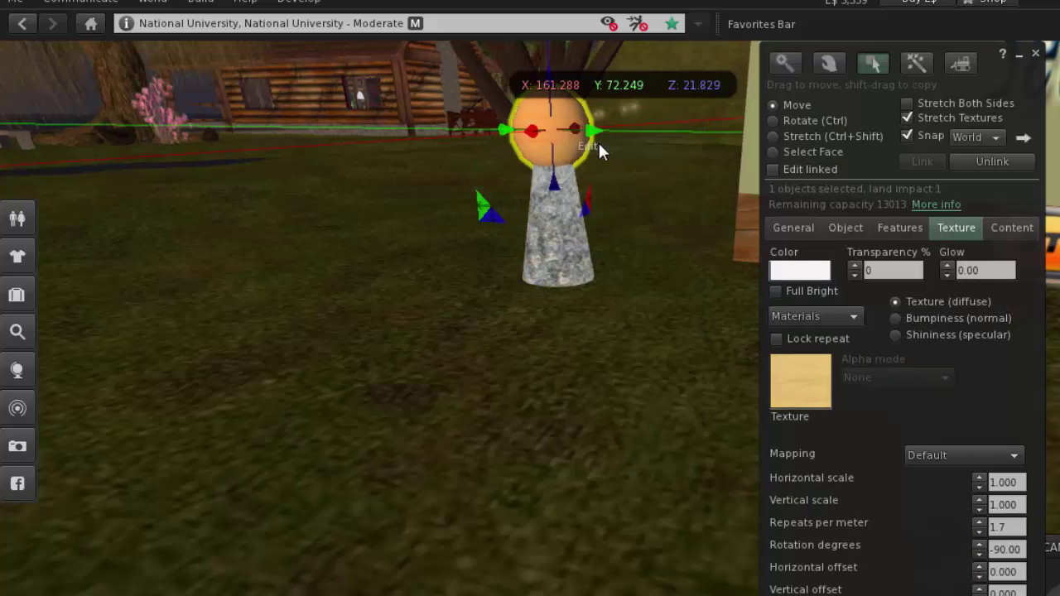
Step: Apply the 'emPod media texture' from the emPod folder to the sphere
left_click(800, 380)
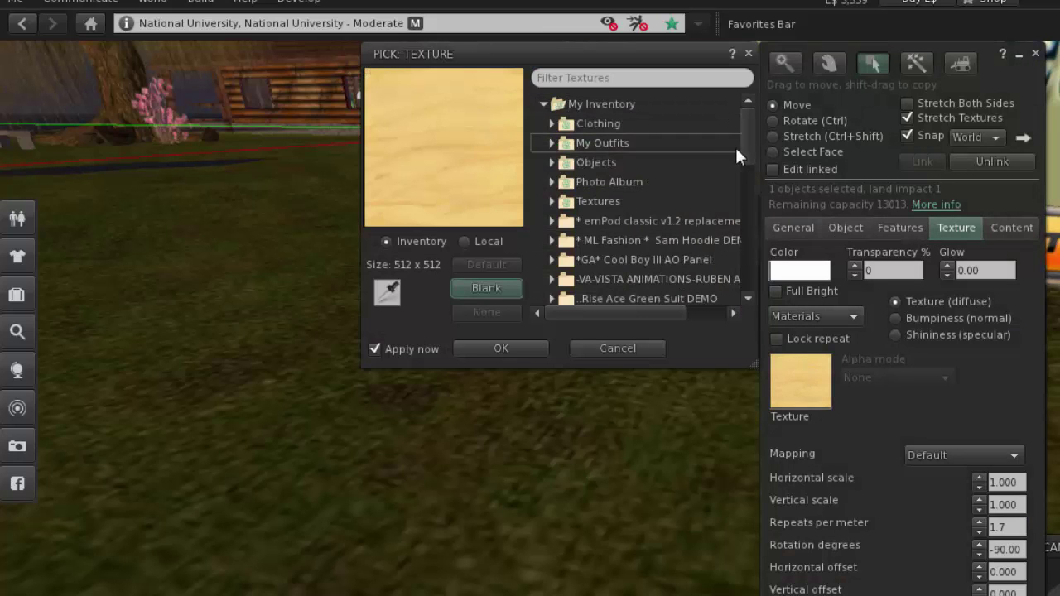
left_click(552, 201)
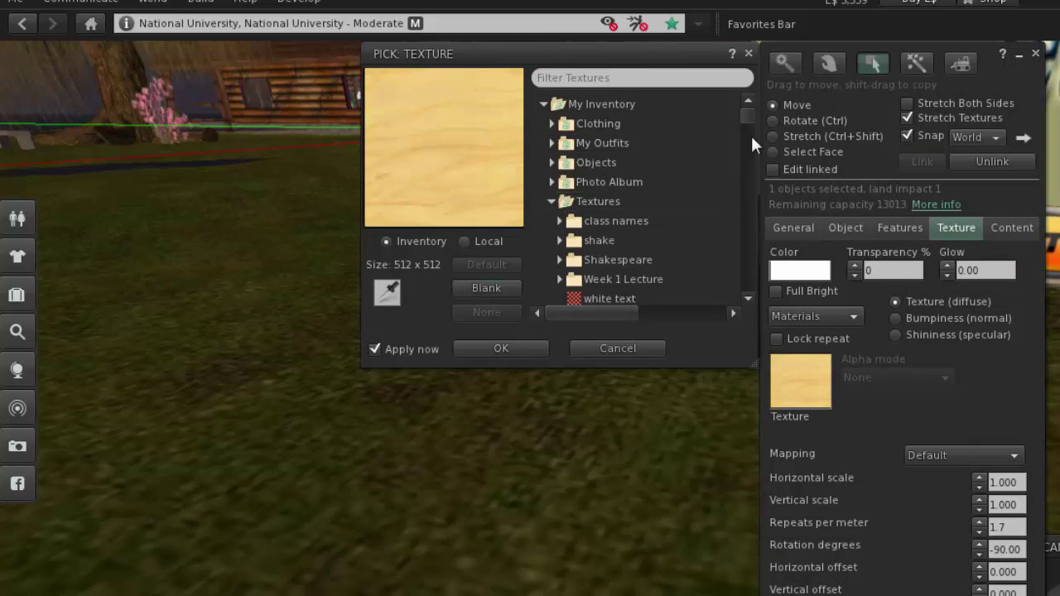
left_click_drag(749, 116, 751, 265)
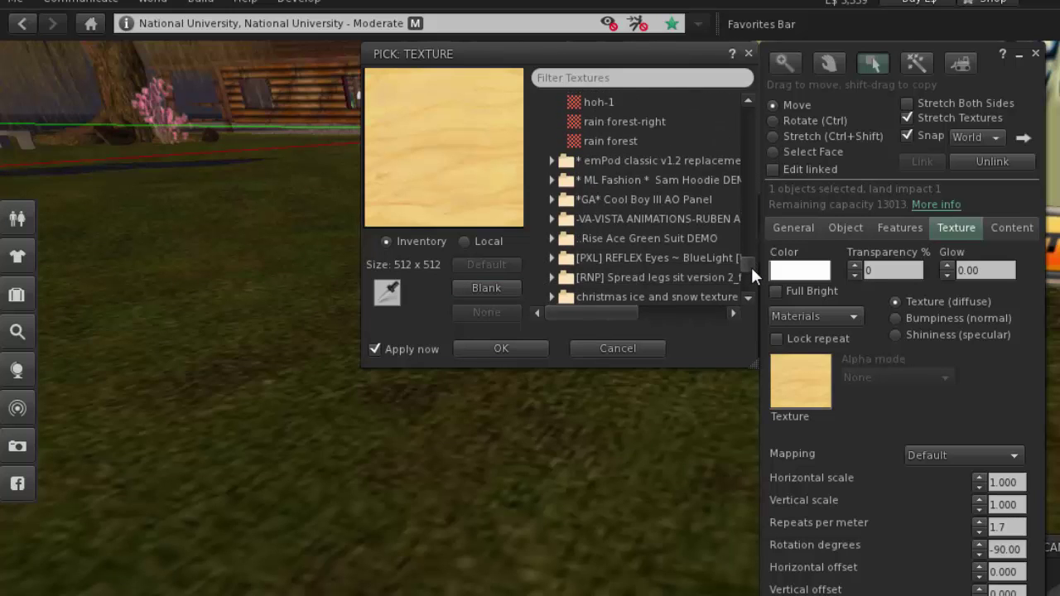
left_click(551, 161)
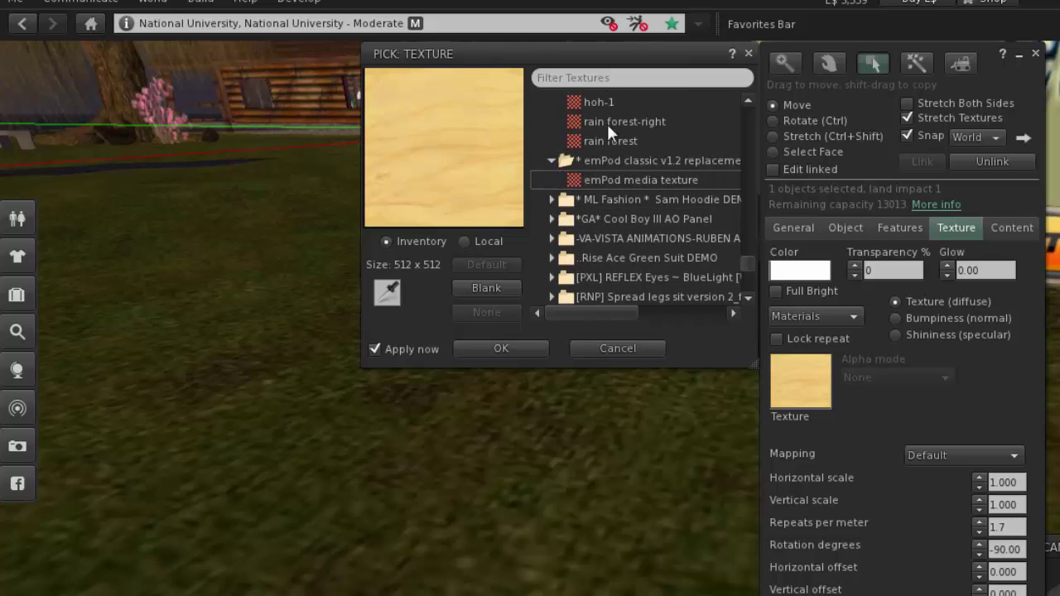
left_click_drag(617, 52, 1059, 121)
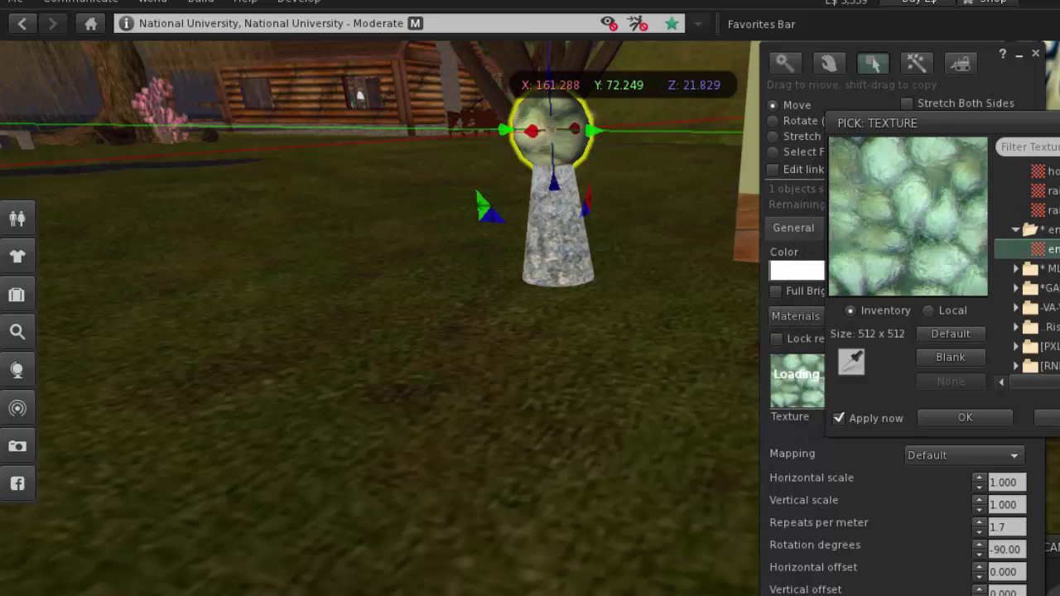
left_click(966, 417)
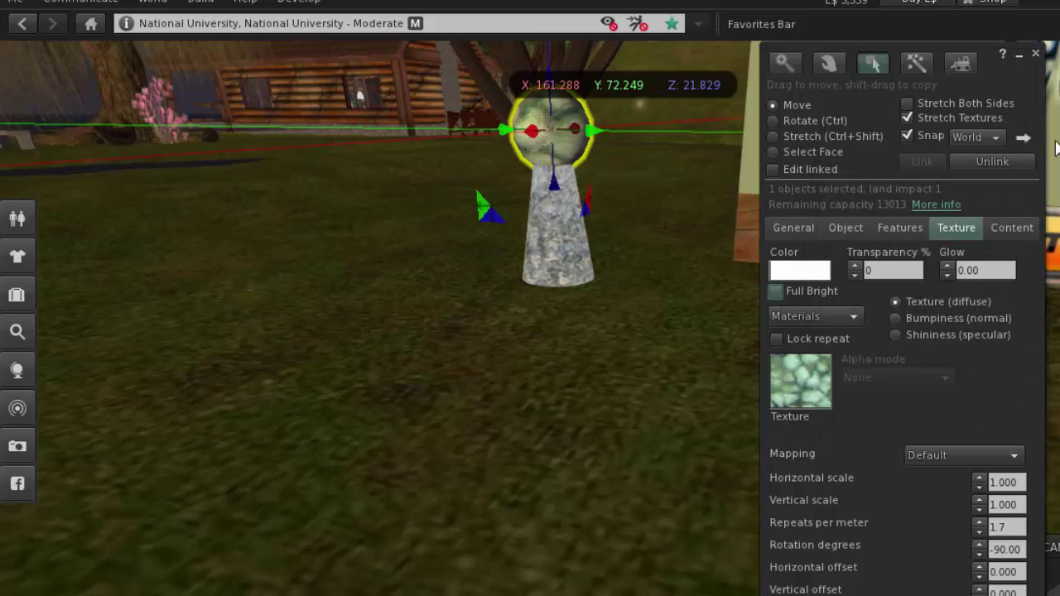
Step: Close the build tools and turn the camera back behind the avatar facing the sign
left_click(1035, 54)
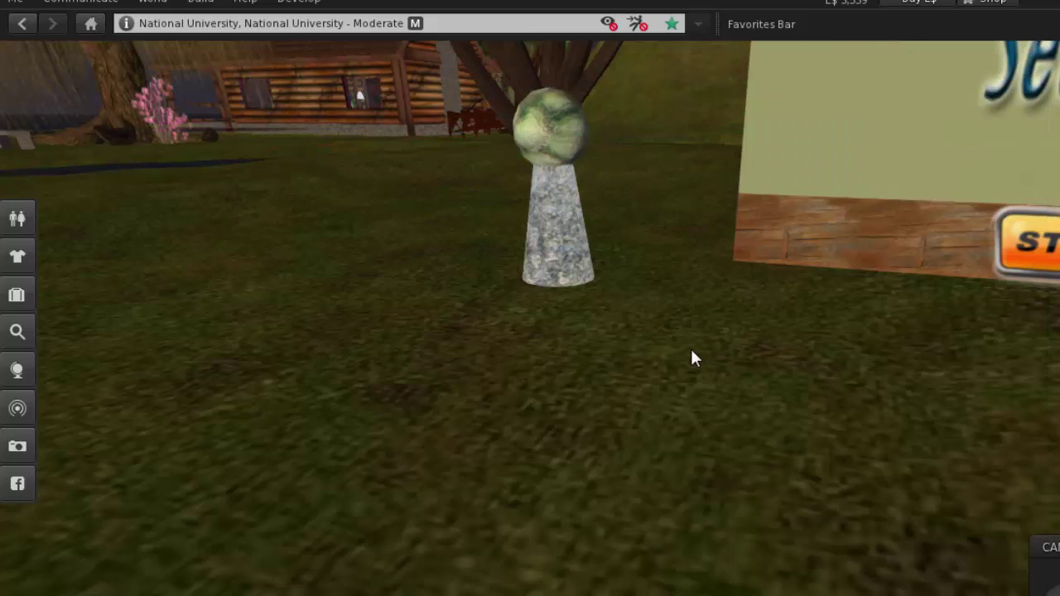
key("Escape")
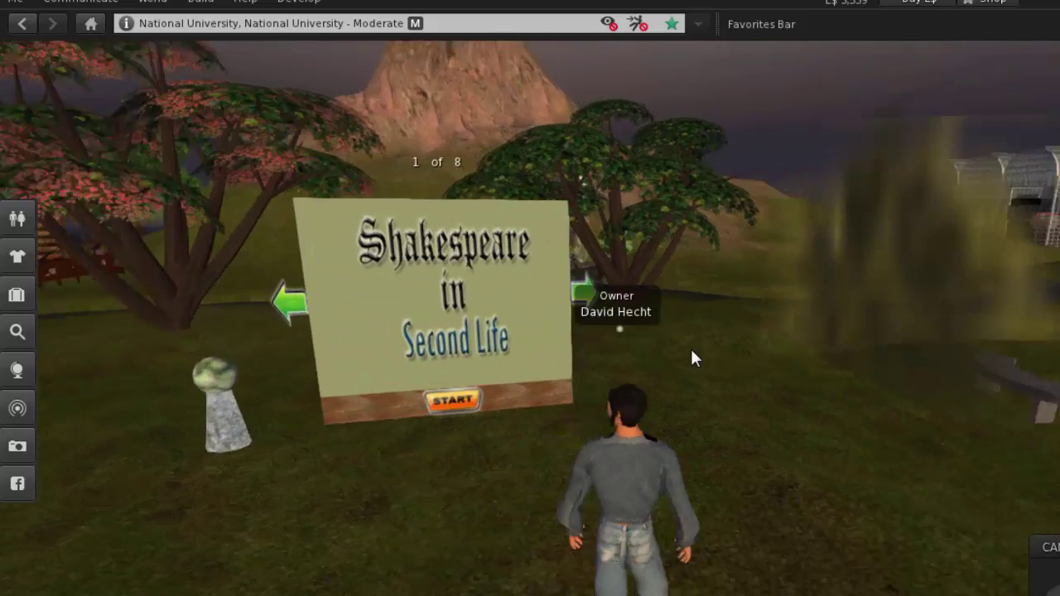
key("Left")
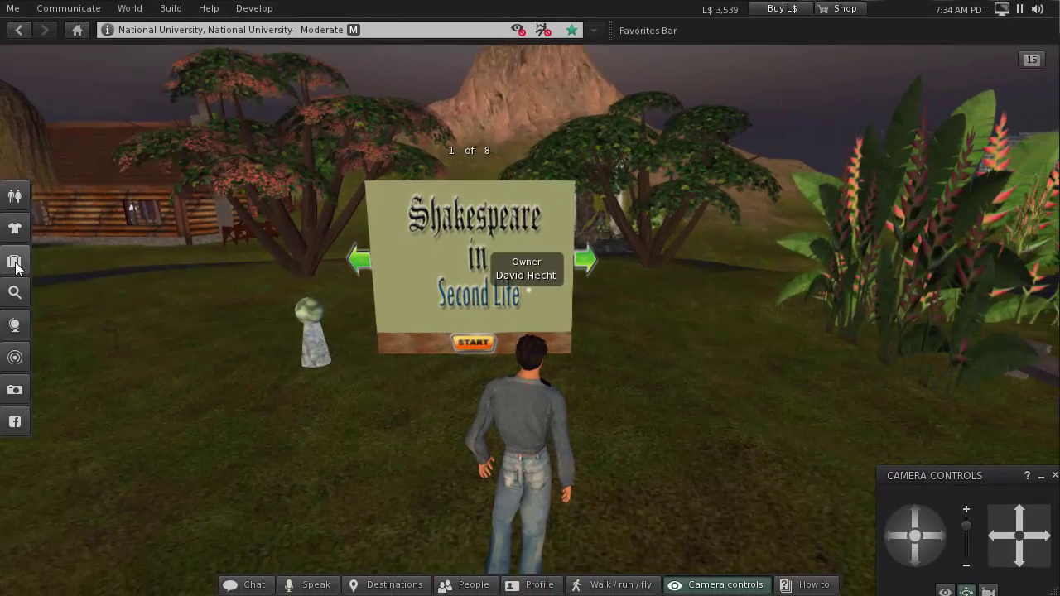
Step: In the inventory, collapse the 'Shake in Second Life' folder and show the new-item choices
left_click(28, 300)
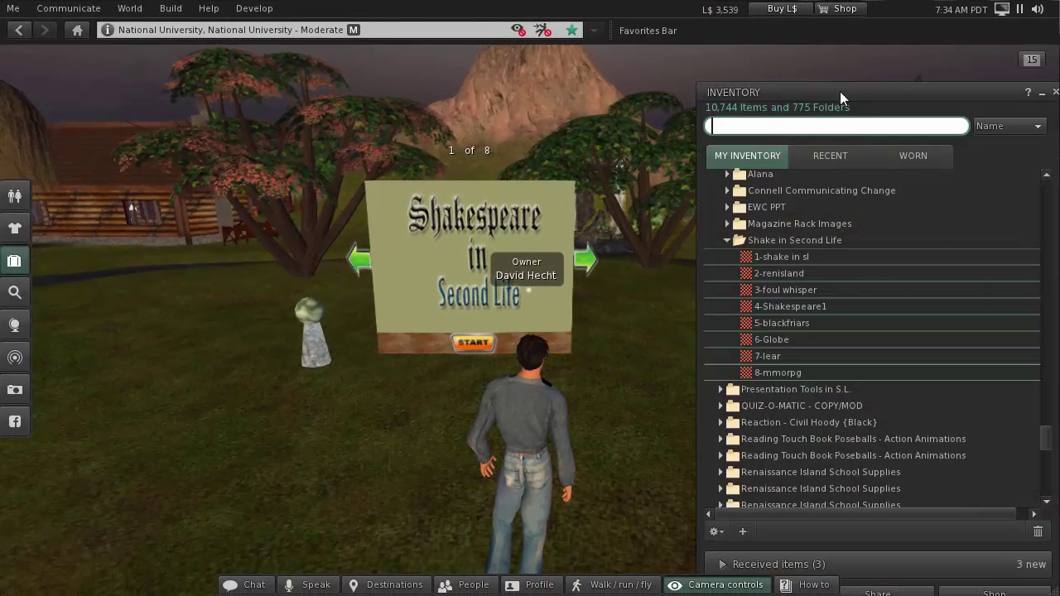
left_click_drag(857, 91, 859, 72)
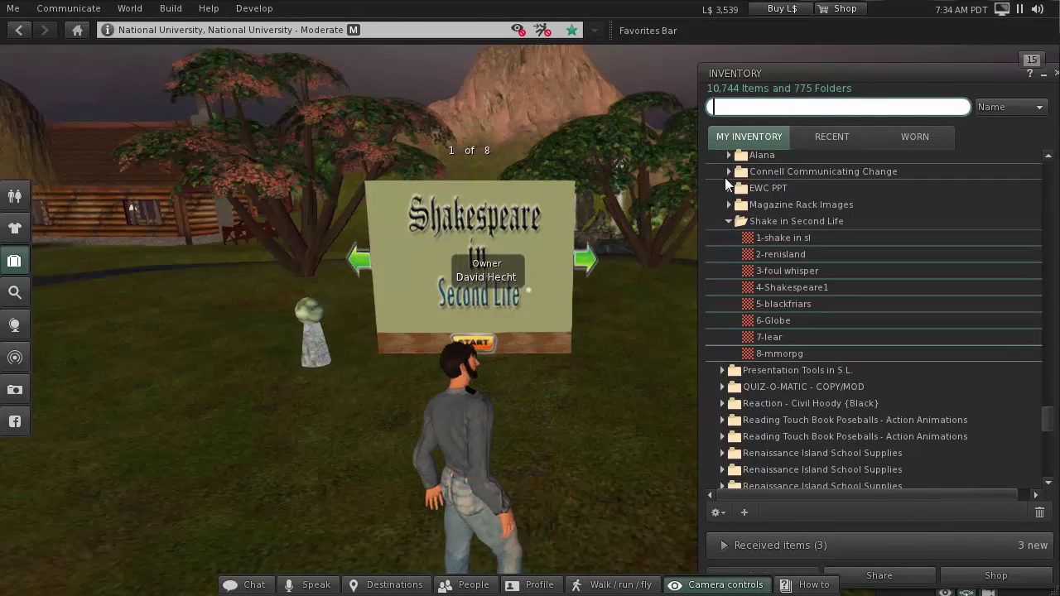
left_click(728, 220)
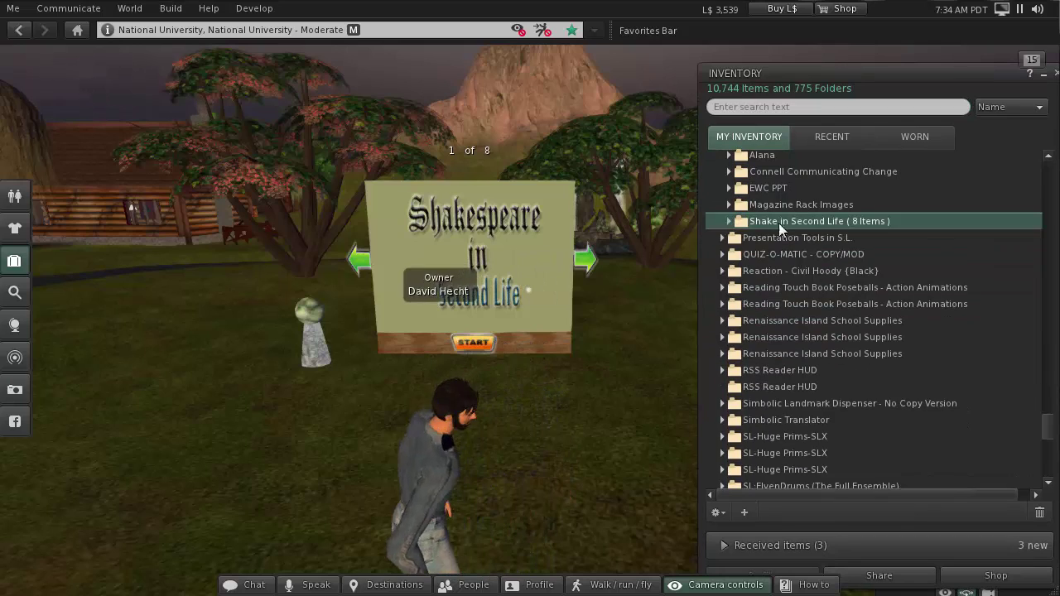
left_click(744, 513)
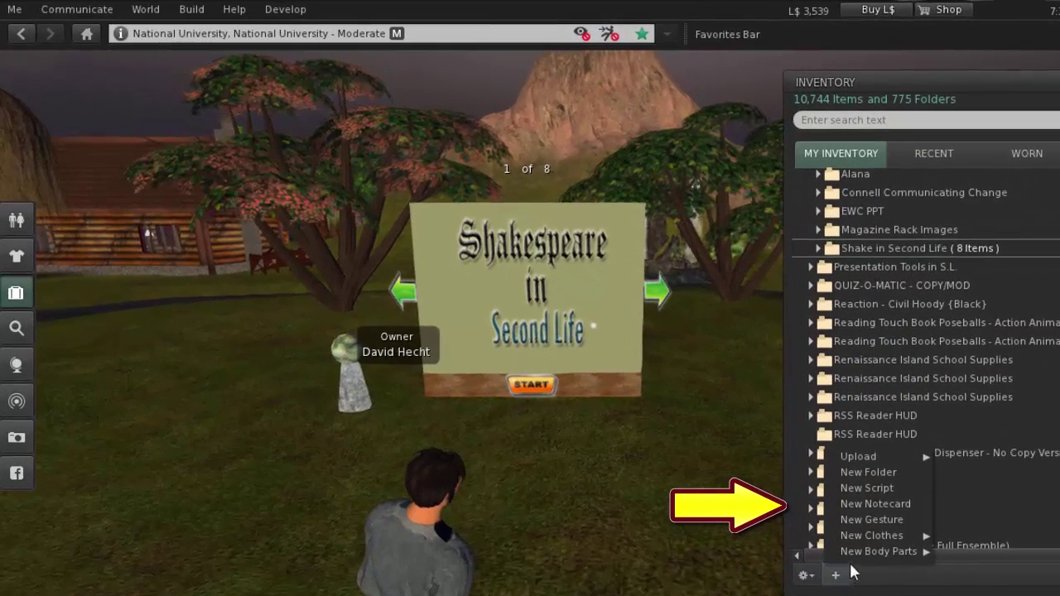
Step: Create a notecard reading 'This is where you would put instructions for whatever you want the visitor to do.'
left_click(886, 501)
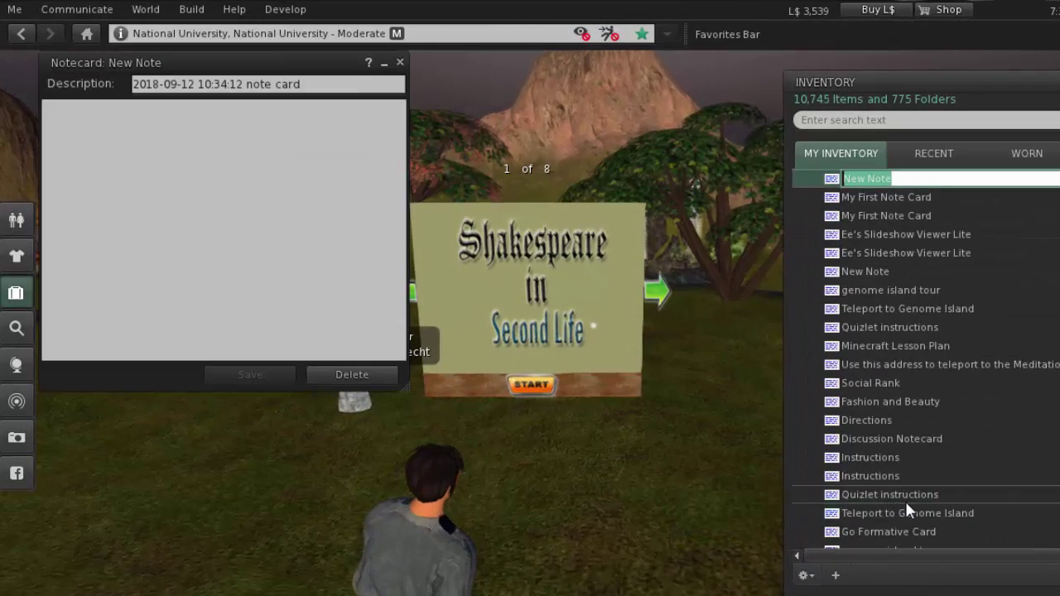
left_click(75, 127)
type("T")
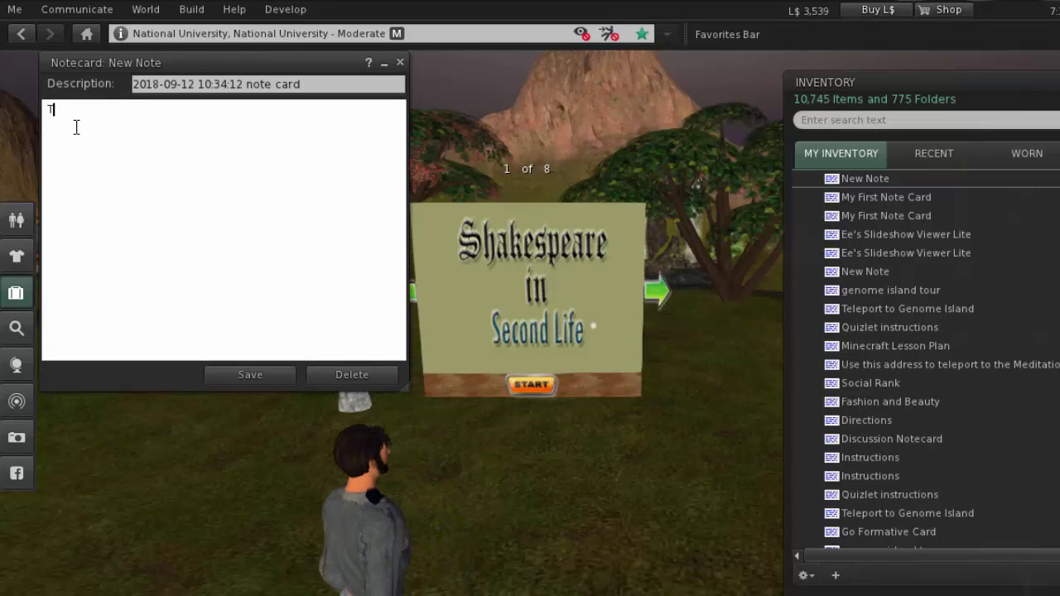
type("his is where")
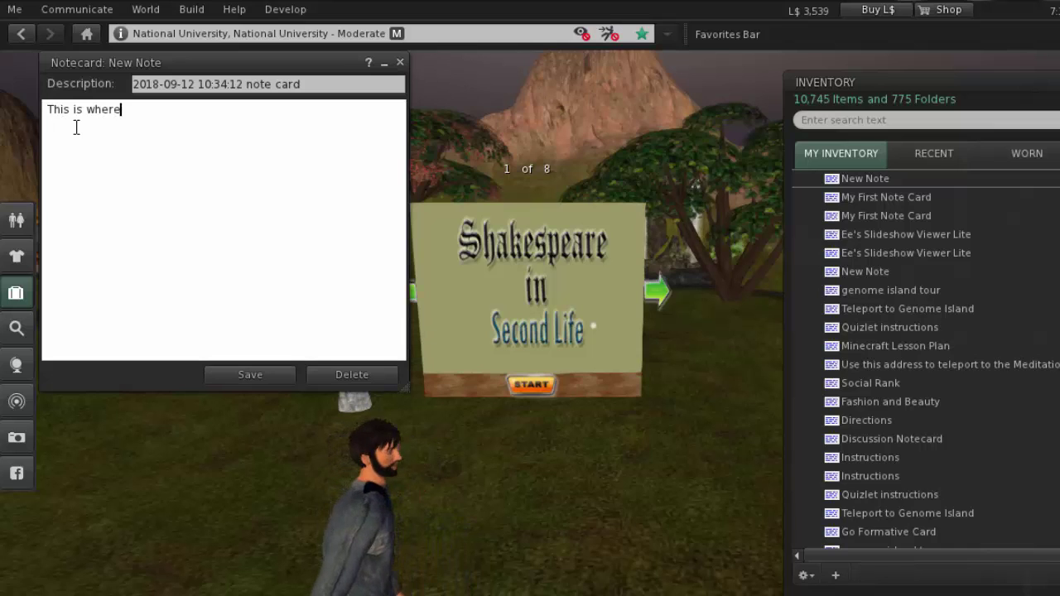
type(" you woul")
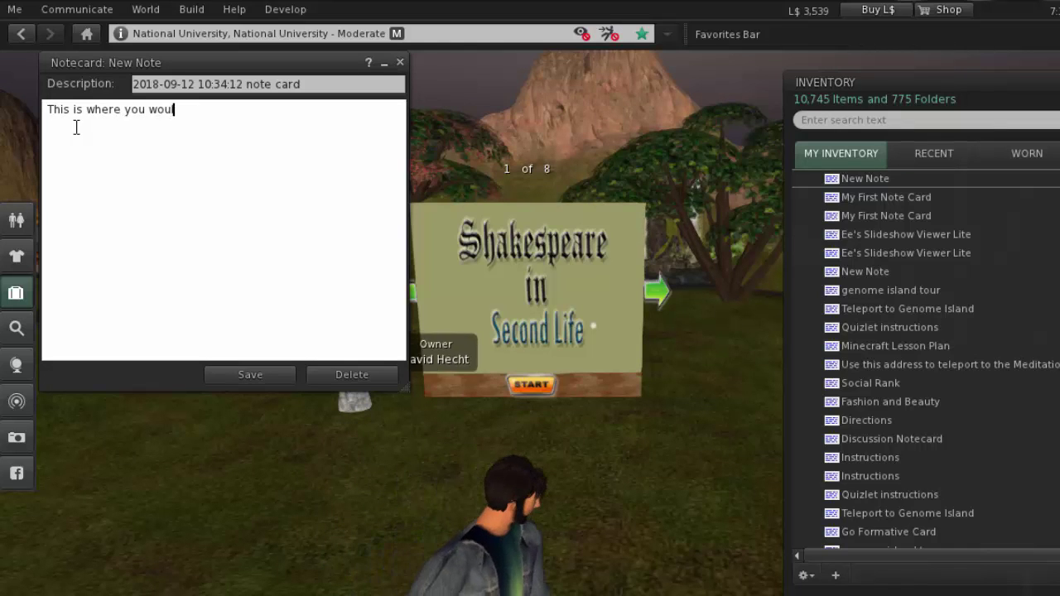
type("d put ins")
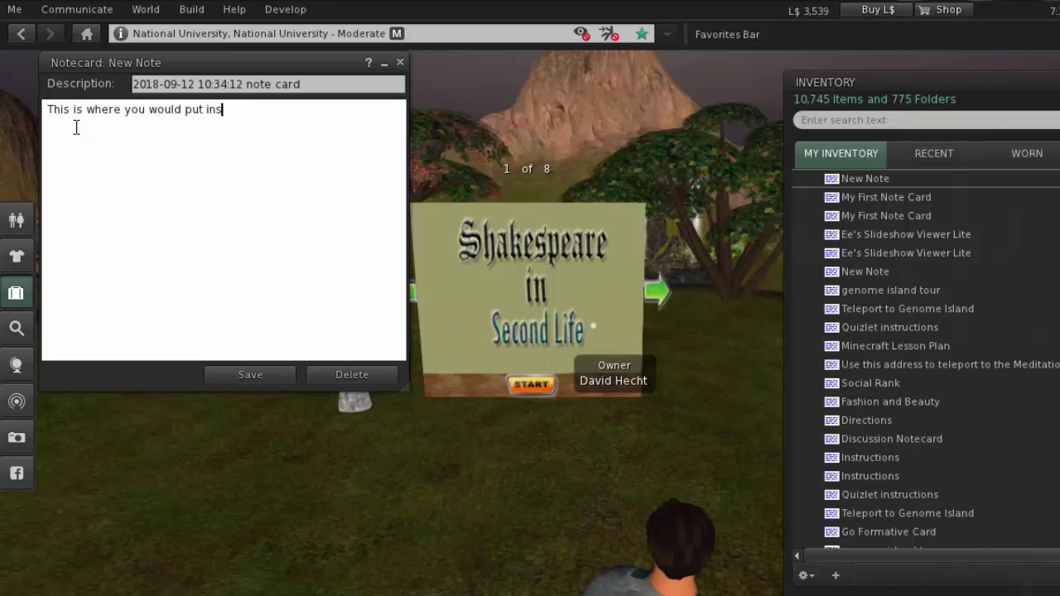
type("tructions fo")
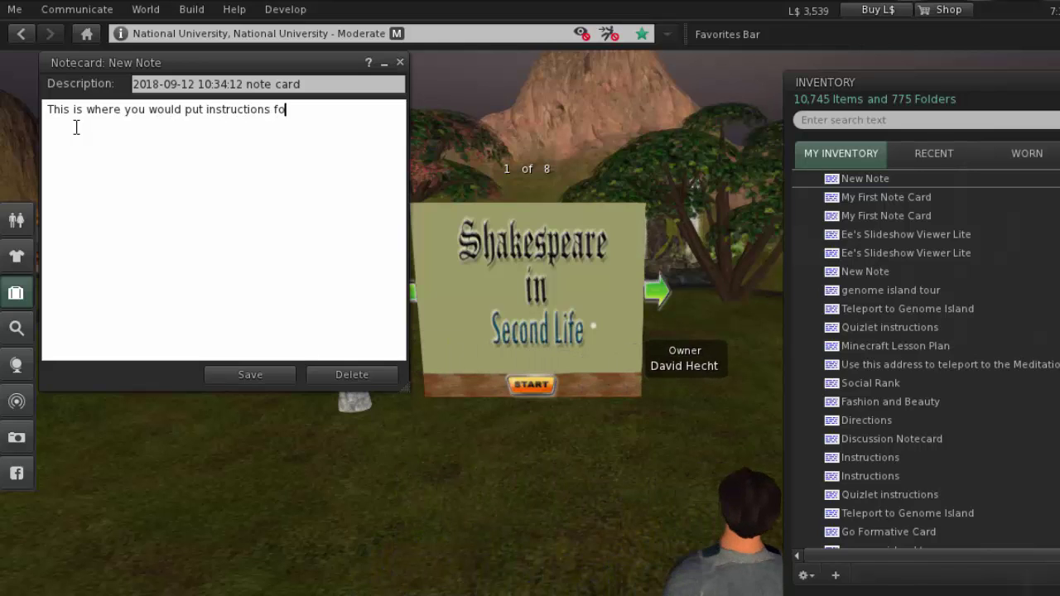
type("r what")
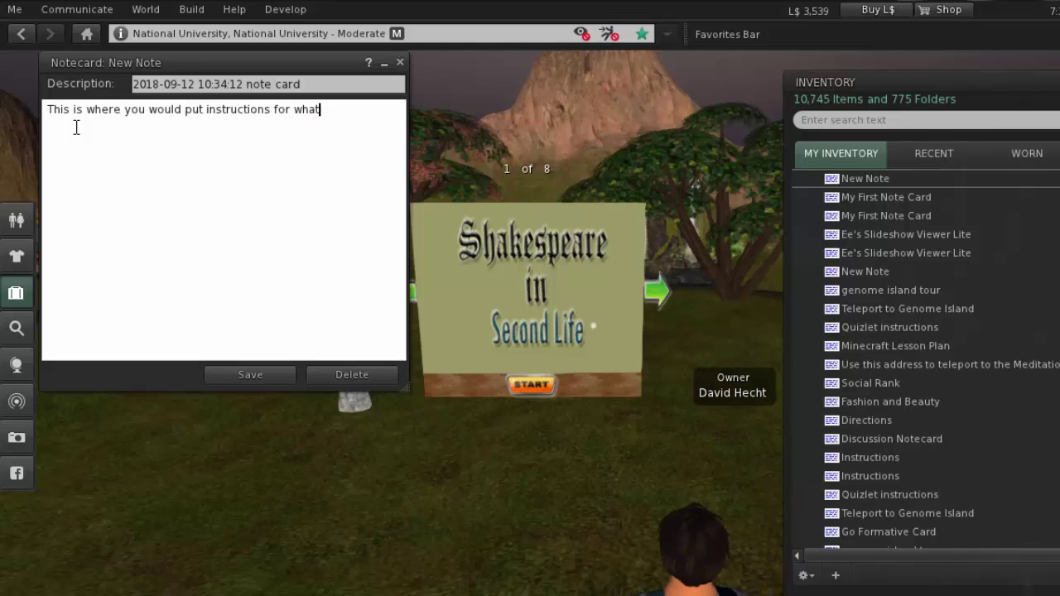
type("ever you want")
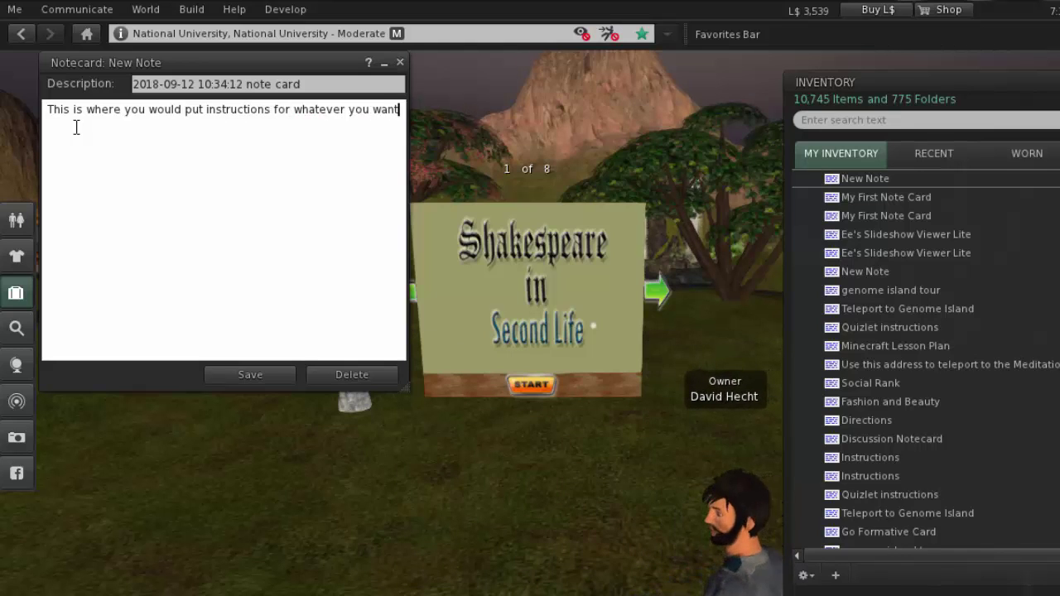
type(" the vis")
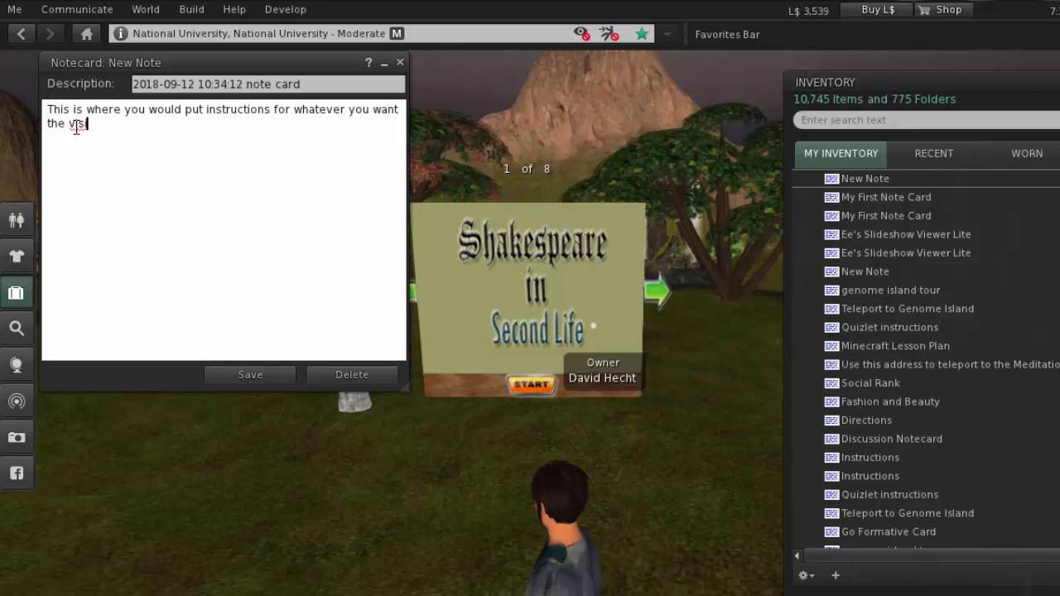
type("itor to ")
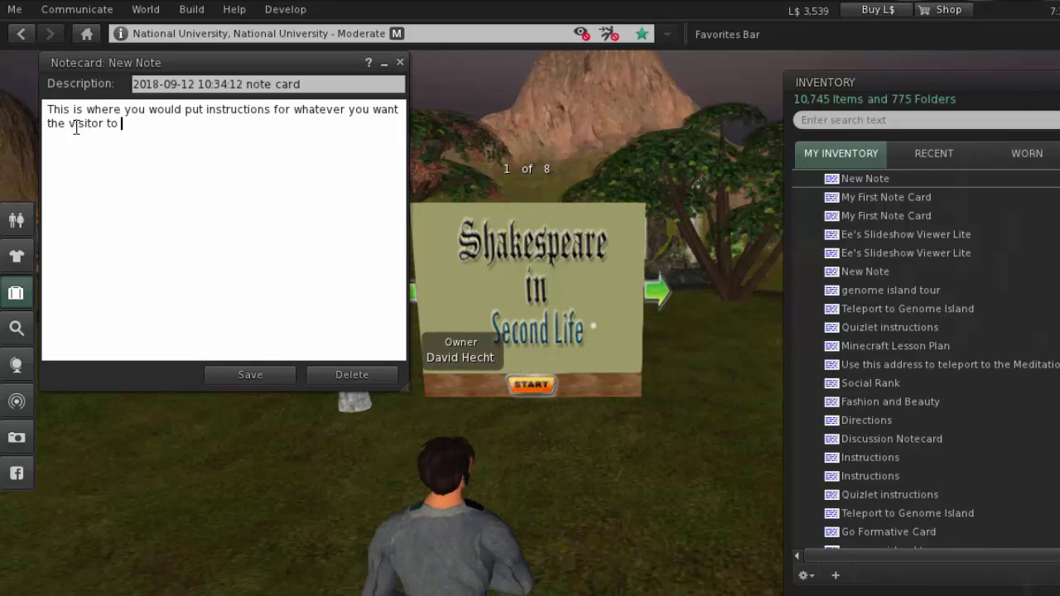
type("do.")
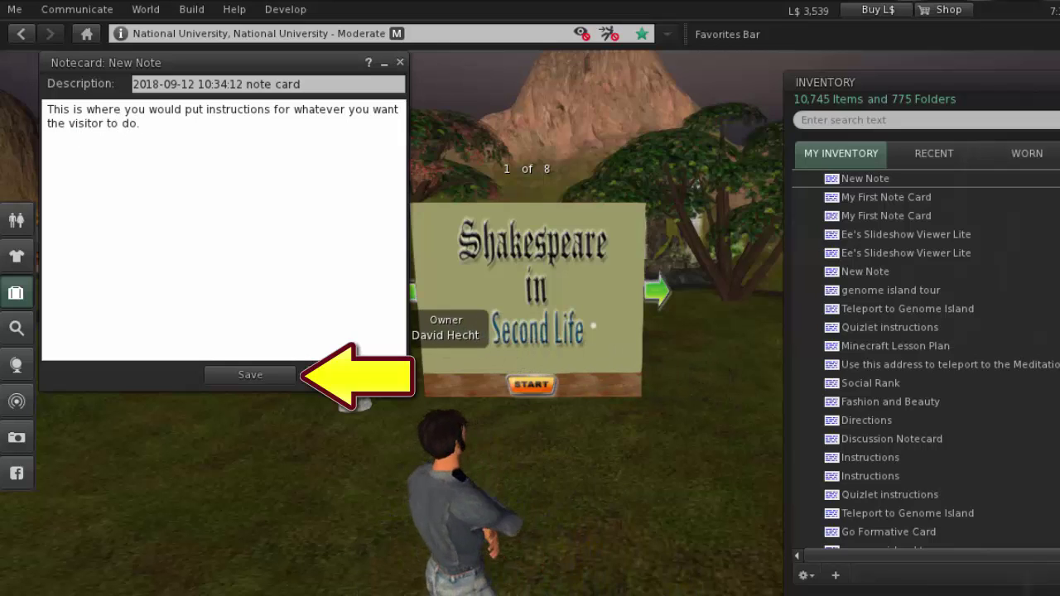
Step: Save the notecard text and rename the New Note item to 'Instructions for Shakespeare Show'
left_click(250, 376)
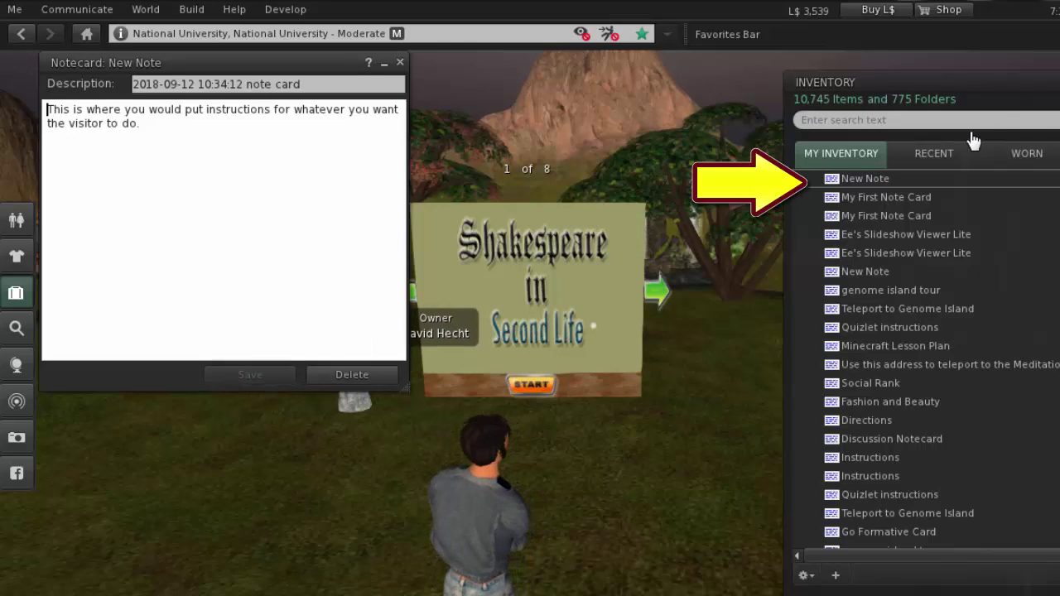
right_click(873, 180)
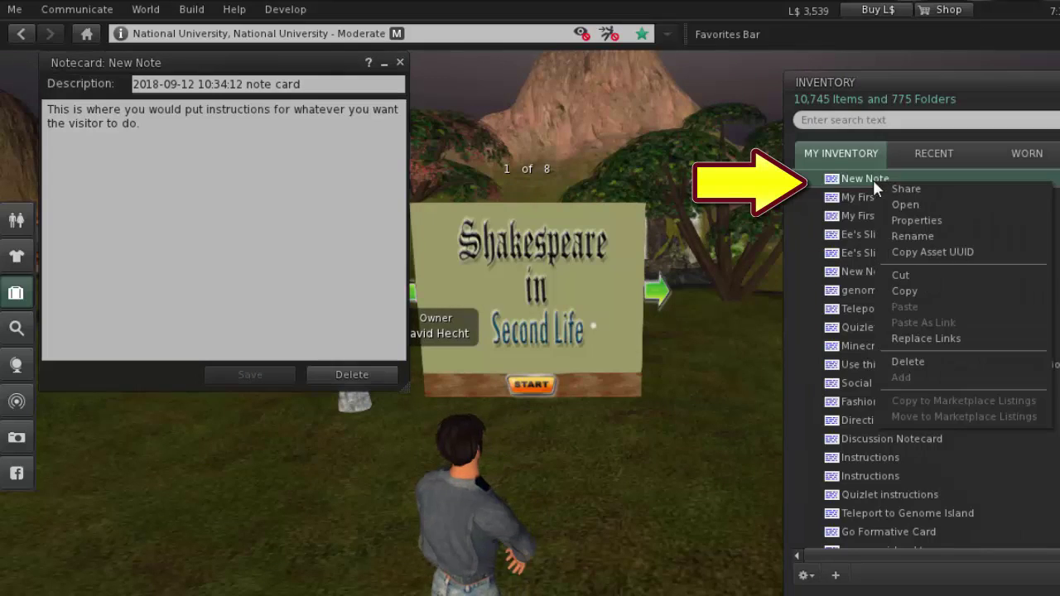
left_click(911, 237)
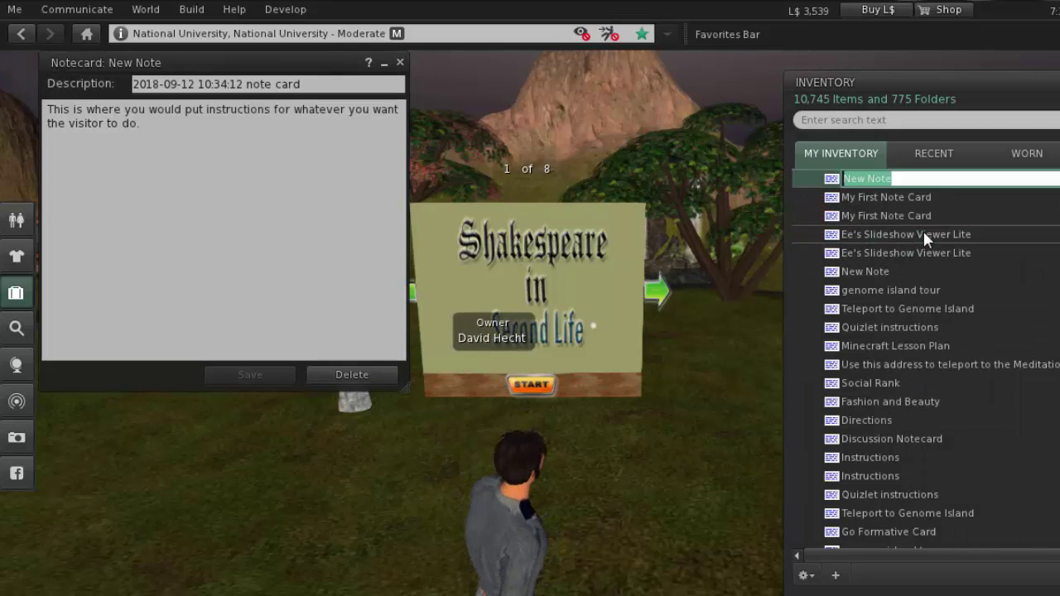
type("Instruc")
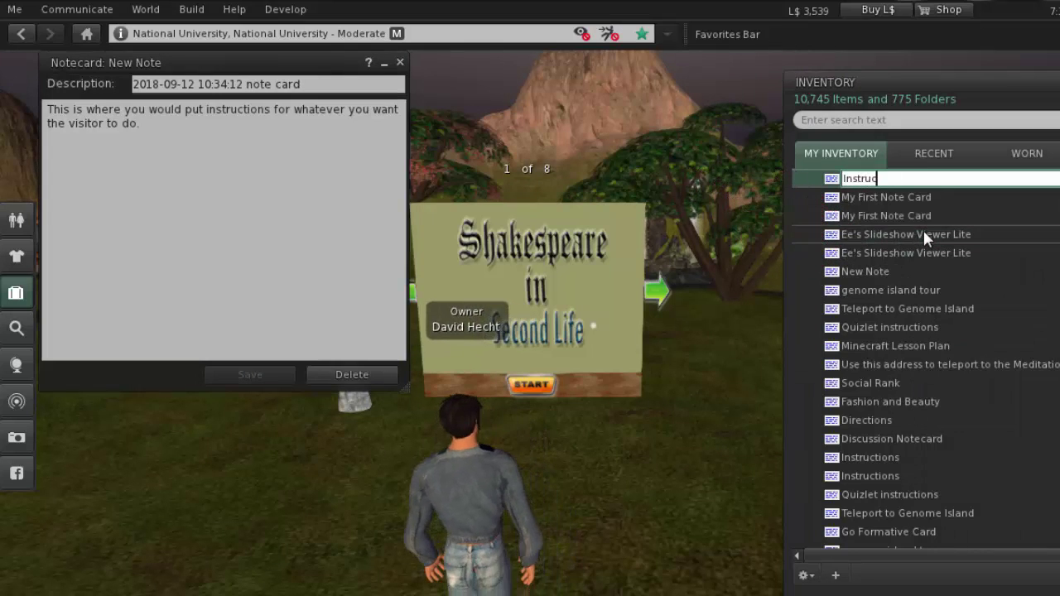
type("tions for Sha")
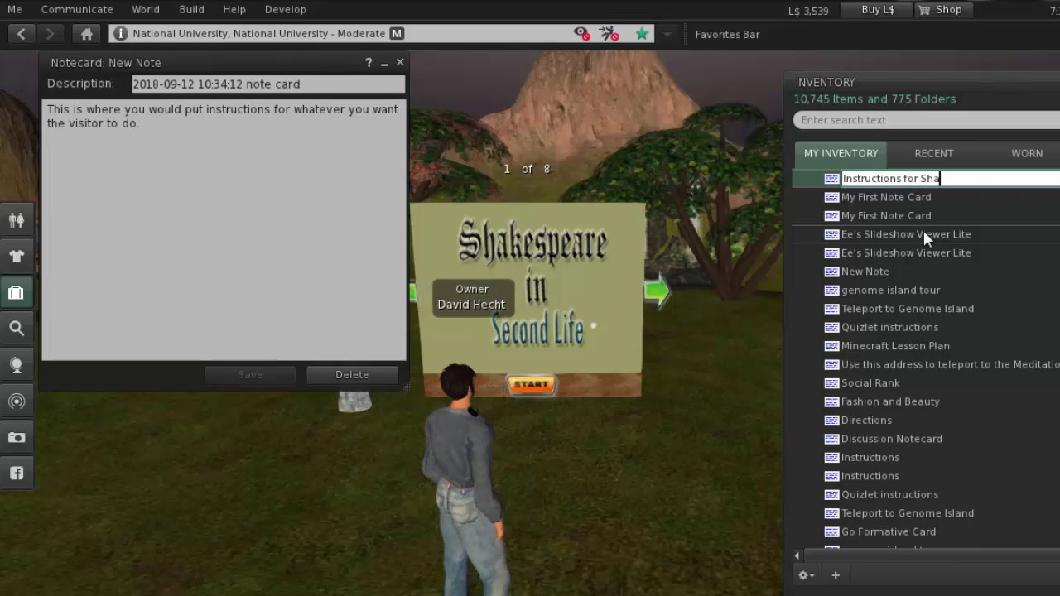
type("kespea")
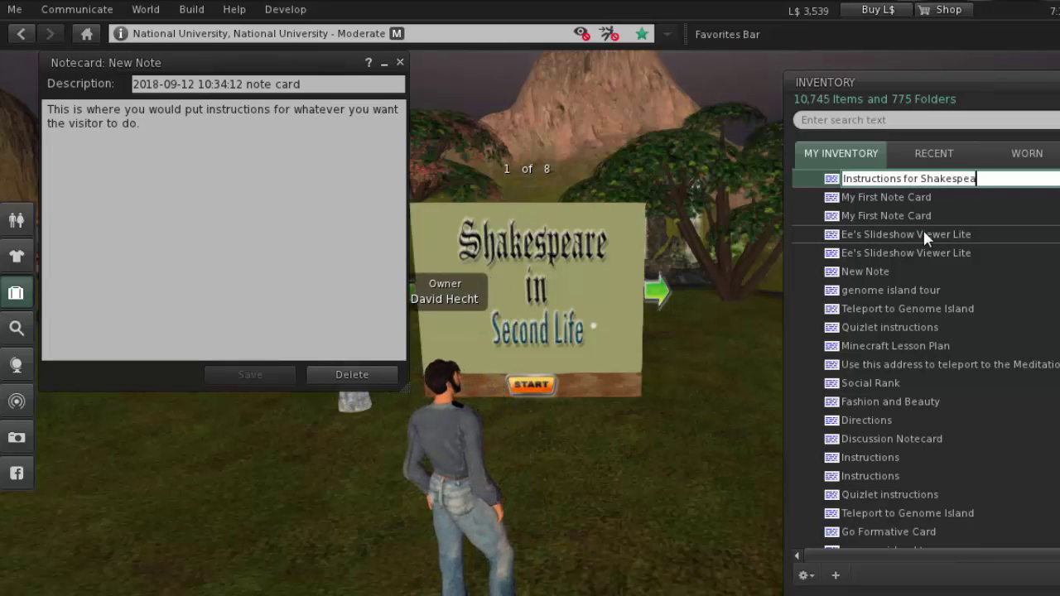
type("re Show")
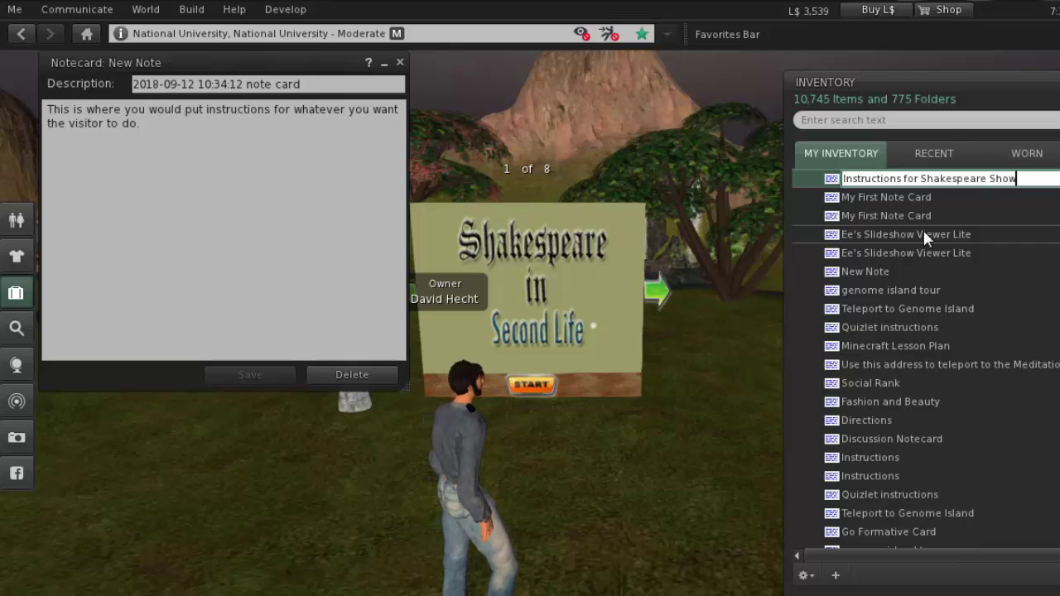
key("Return")
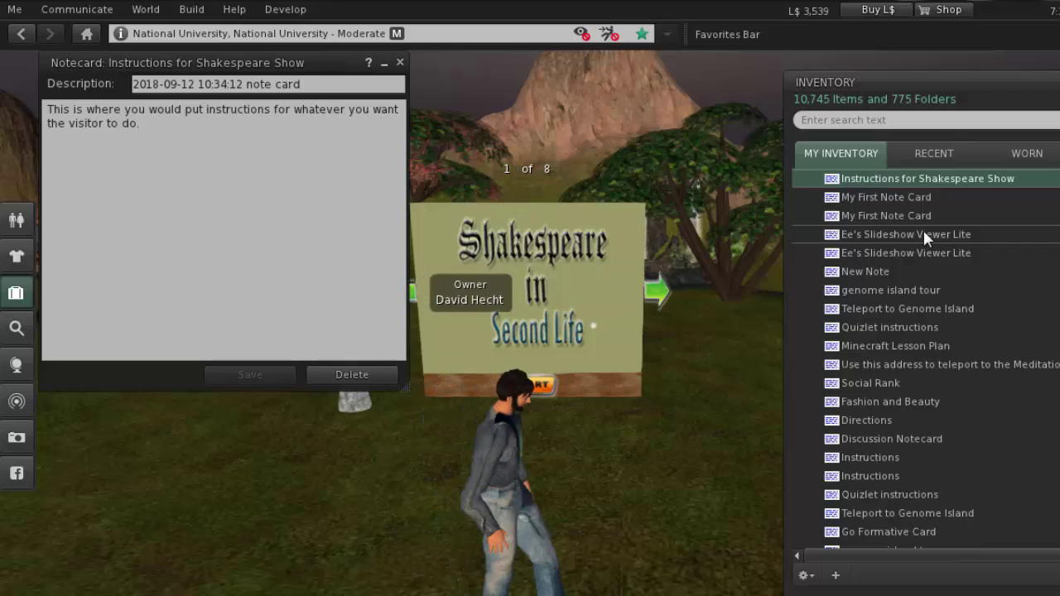
Step: Close the notecard and open the pillar in the Edit window showing its contents
left_click(399, 64)
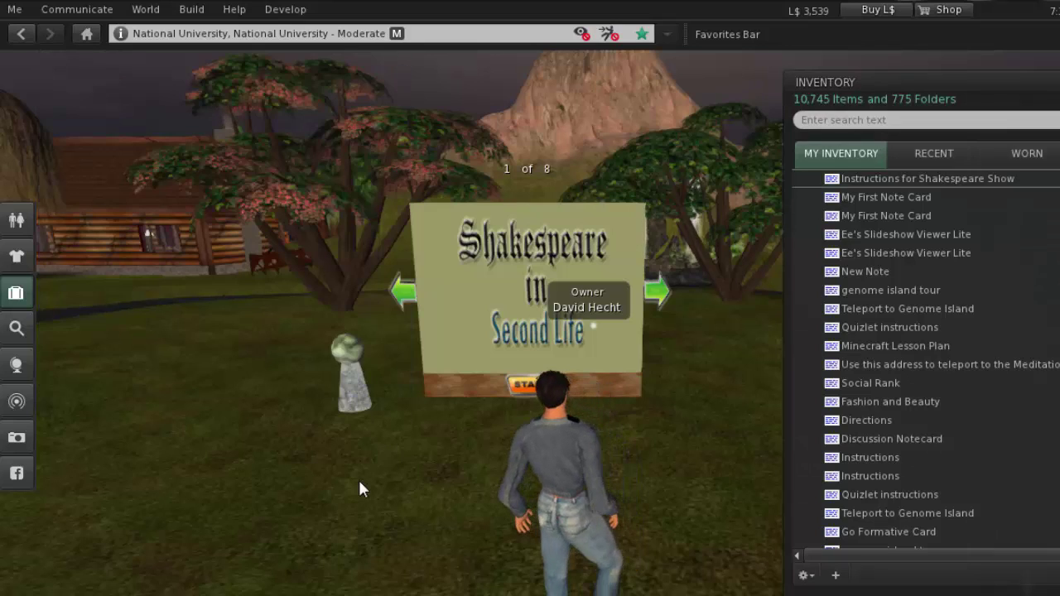
left_click_drag(355, 477, 418, 434, "alt")
left_click(833, 159)
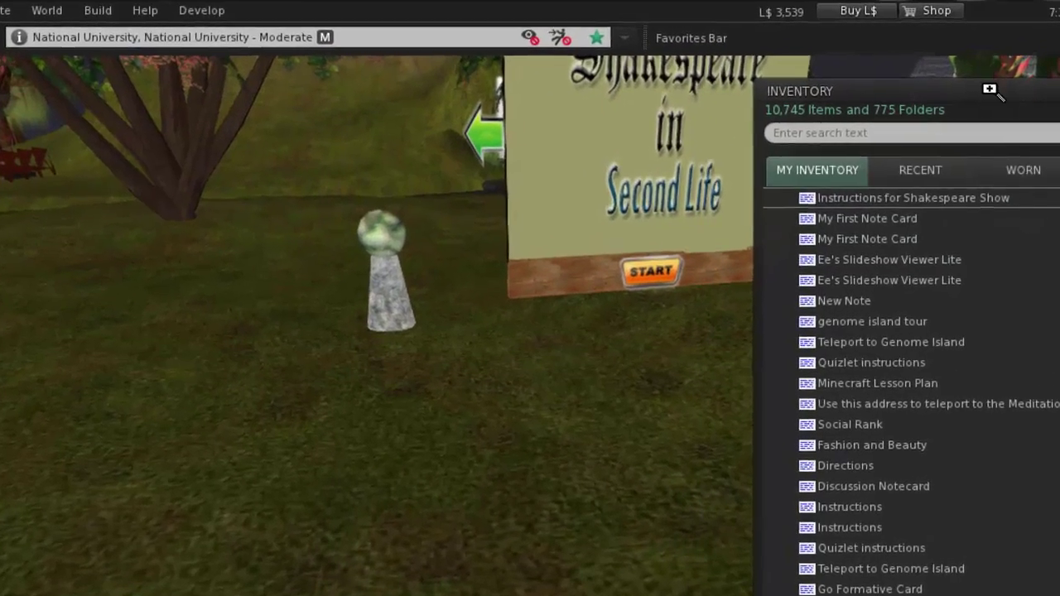
left_click_drag(919, 111, 965, 89)
right_click(352, 244)
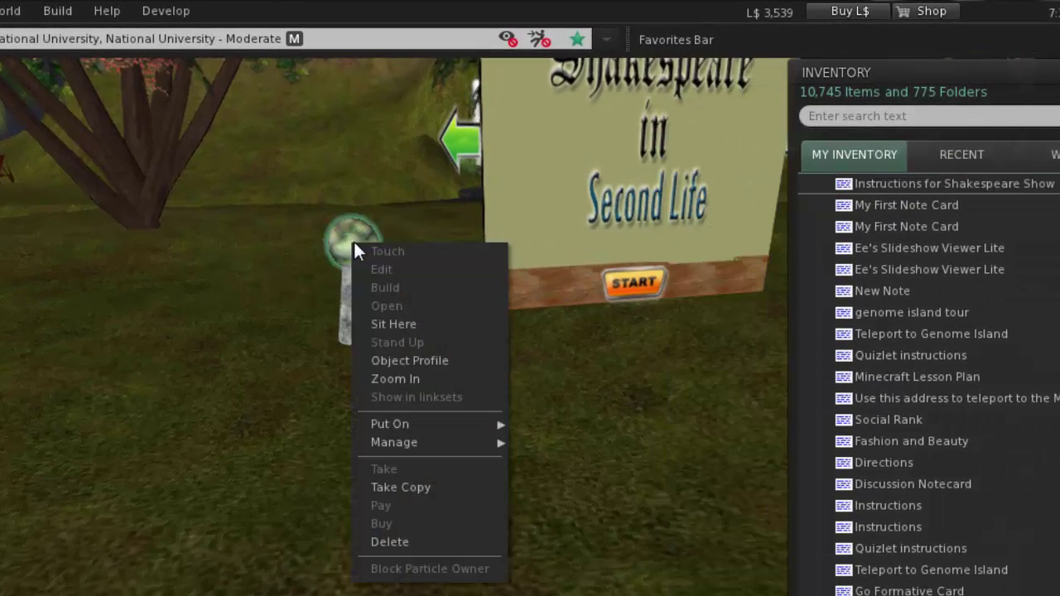
left_click(381, 271)
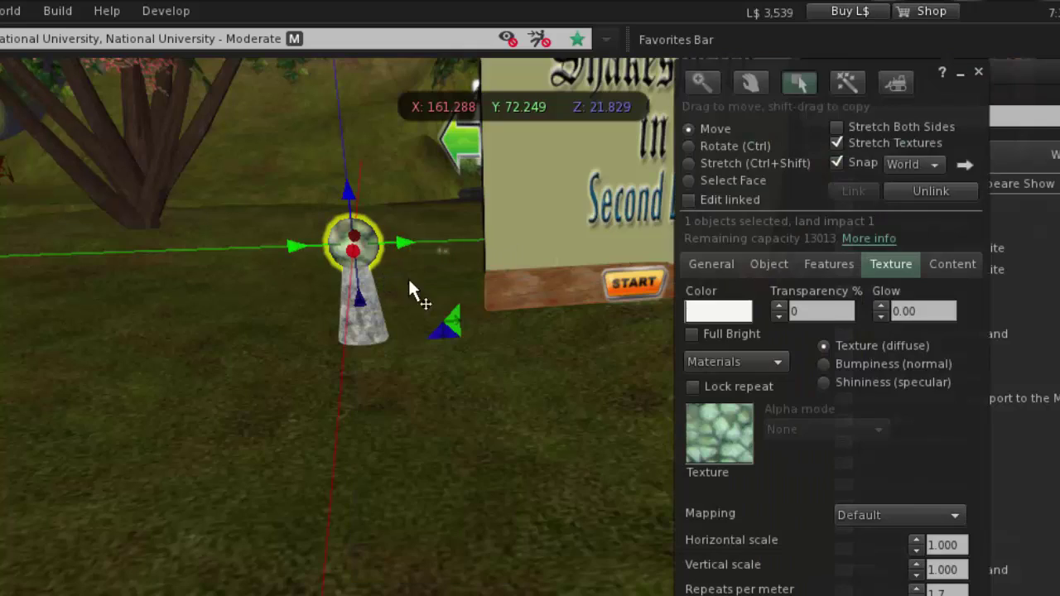
left_click_drag(935, 80, 188, 87)
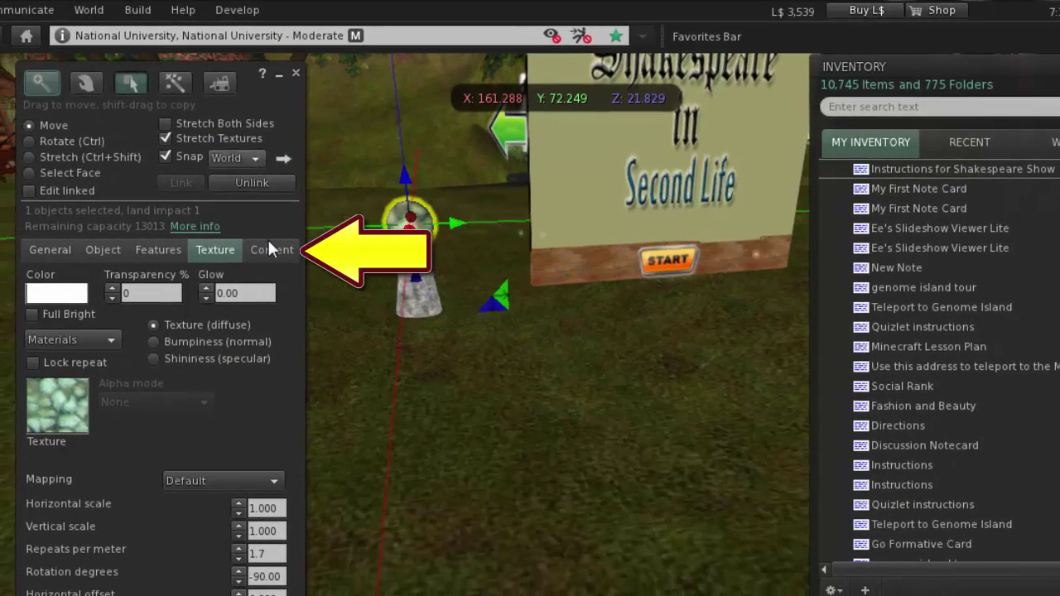
left_click(260, 247)
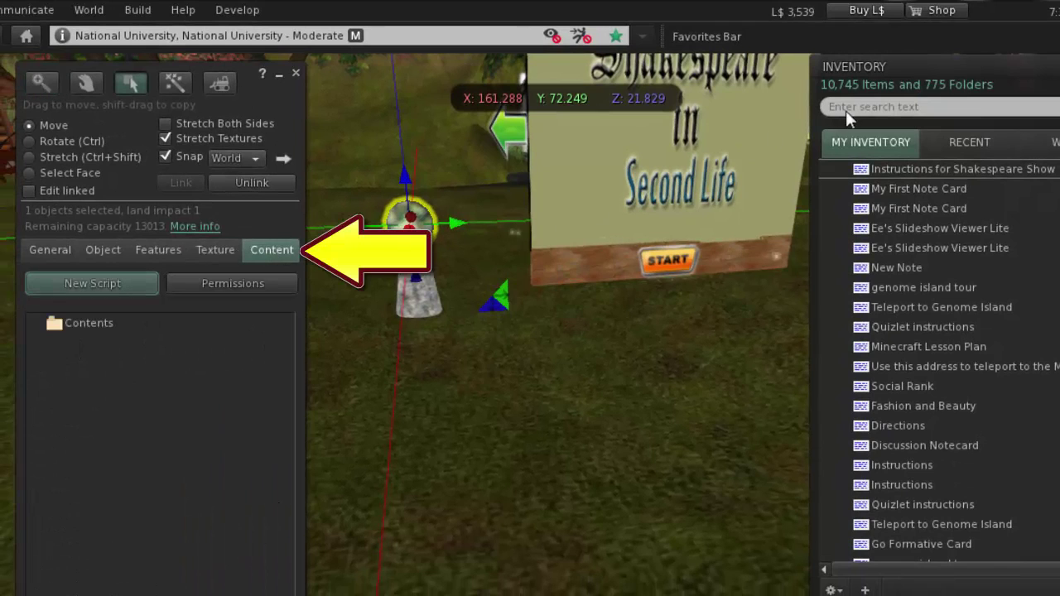
Step: Drag the 'Instructions for Shakespeare Show' notecard from Inventory into the pillar's Contents
left_click_drag(956, 64, 668, 25)
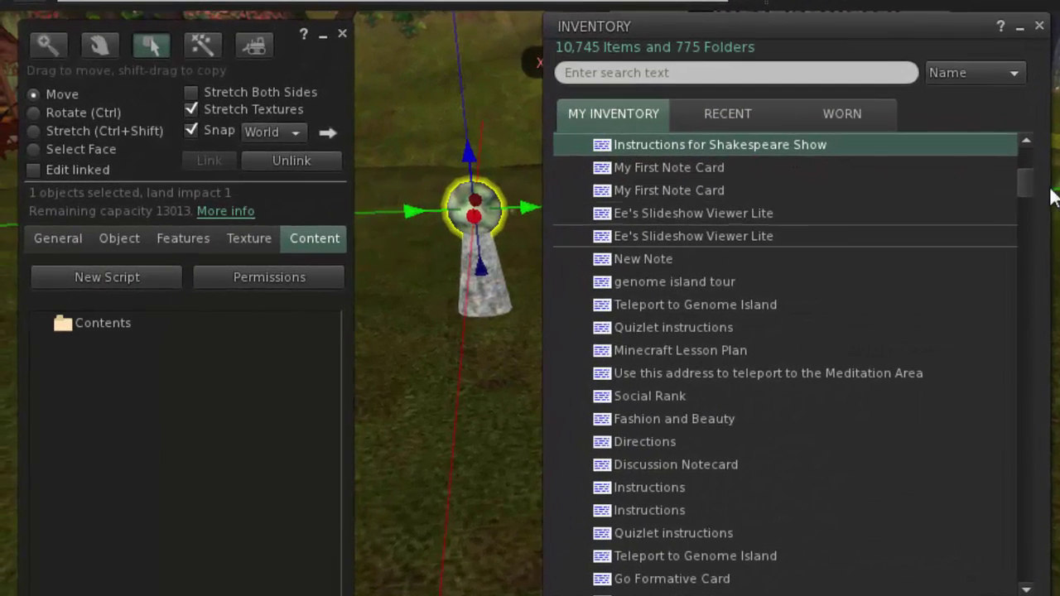
left_click_drag(1031, 181, 1033, 138)
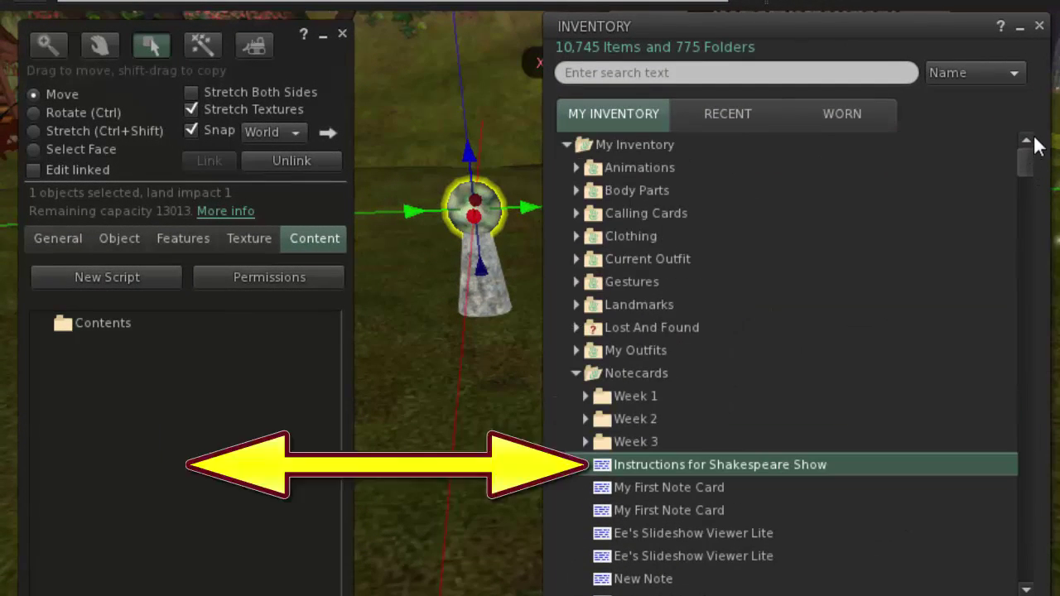
left_click_drag(605, 467, 366, 443)
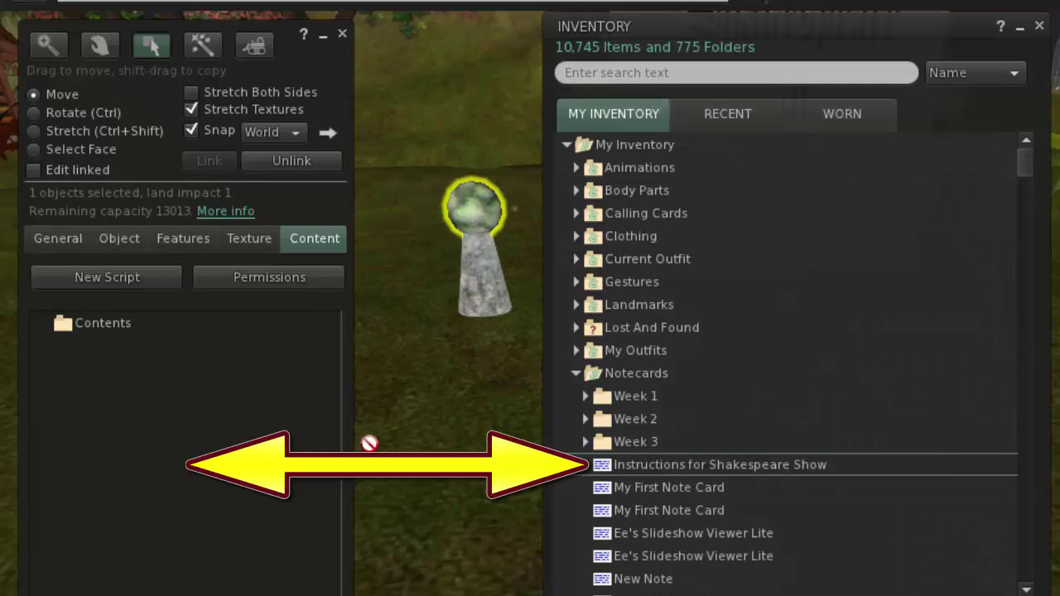
left_click_drag(61, 380, 62, 381)
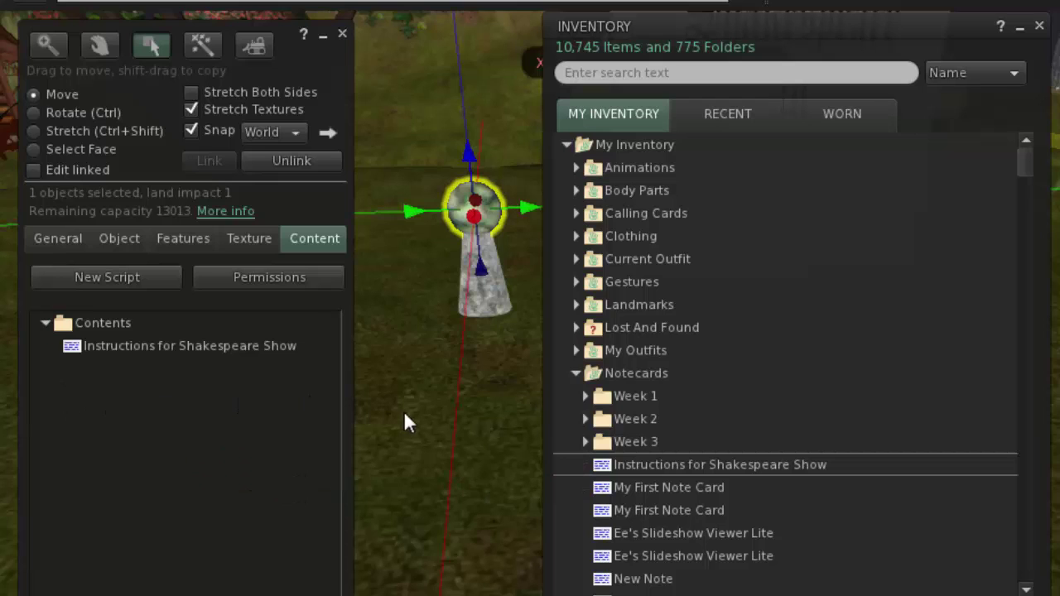
Step: Drag the 'floating text' and 'Notecard Giver' scripts from Week 2 Scripts into the pillar's contents
left_click(577, 373)
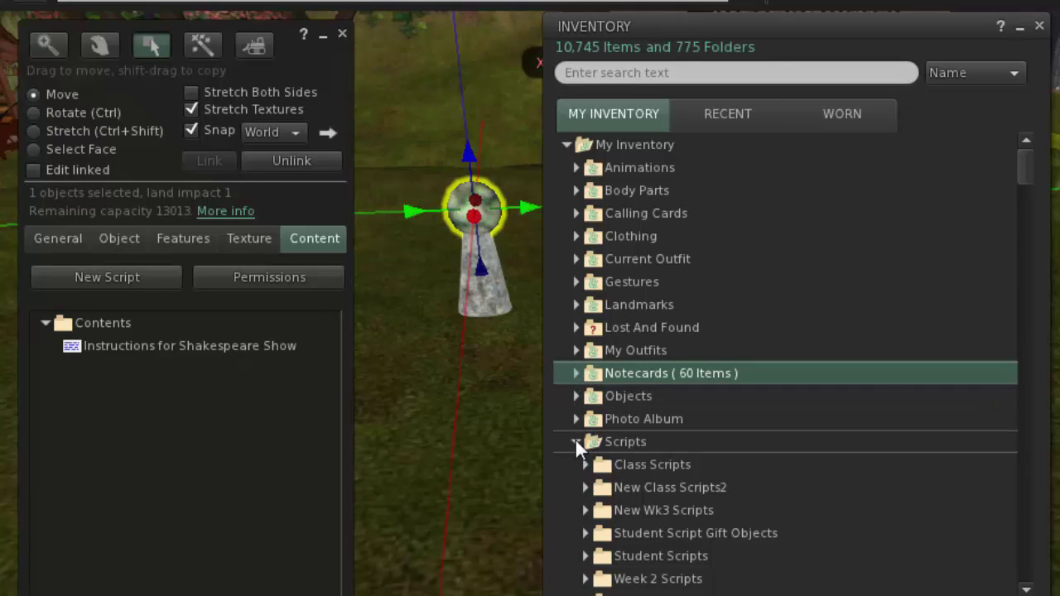
left_click_drag(1027, 166, 1036, 189)
scroll(1036, 189, "down", 3)
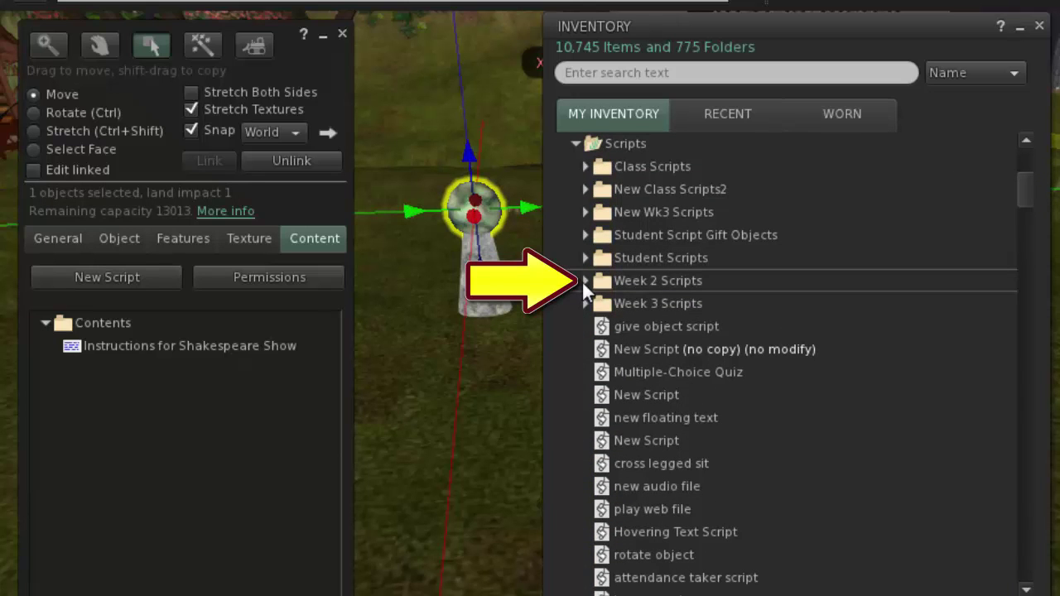
left_click(584, 282)
left_click_drag(590, 313, 206, 393)
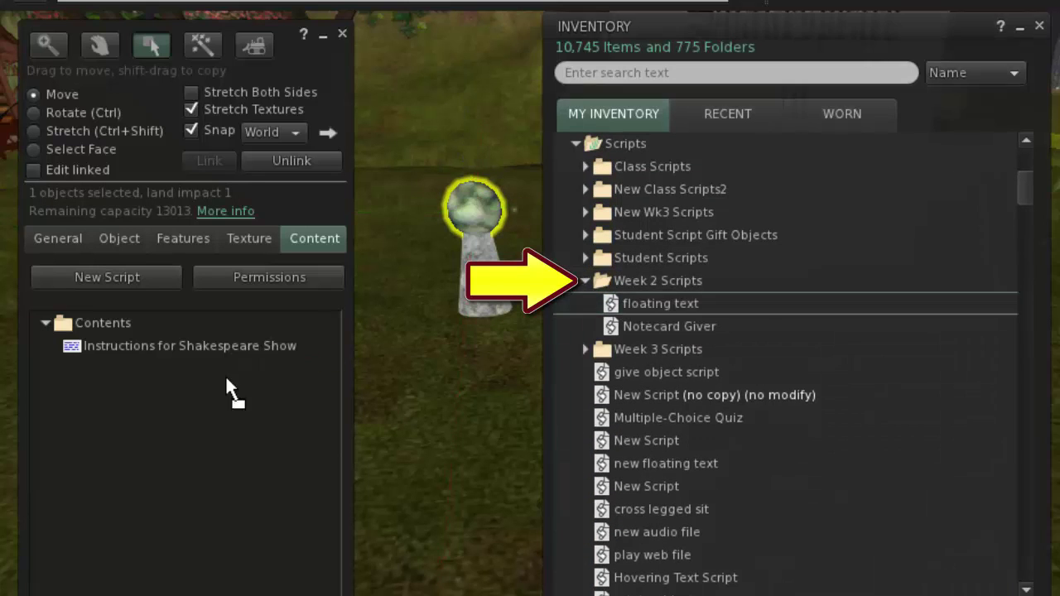
left_click_drag(137, 391, 138, 391)
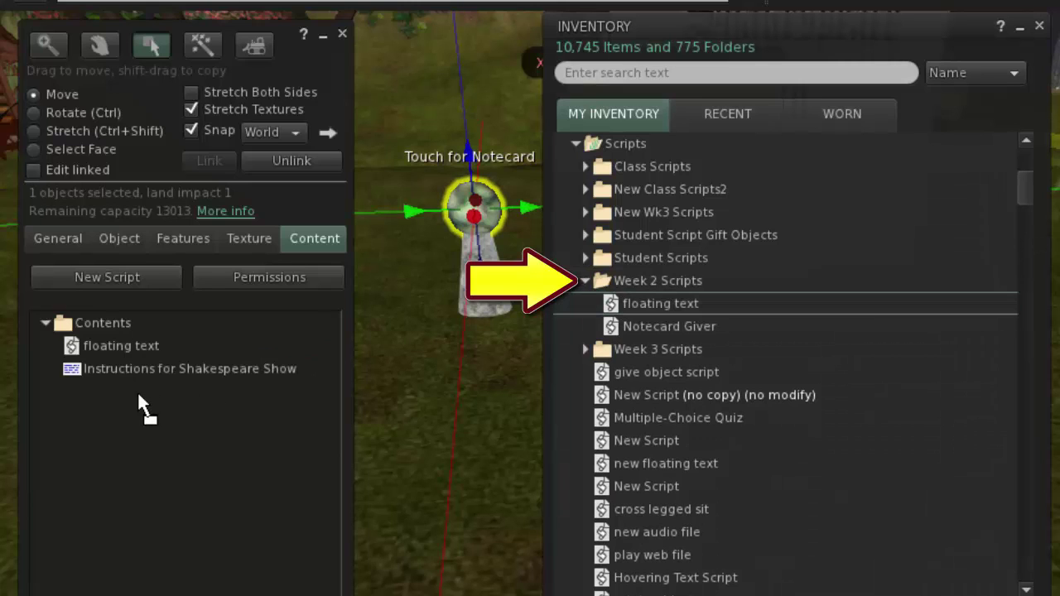
left_click_drag(609, 325, 206, 404)
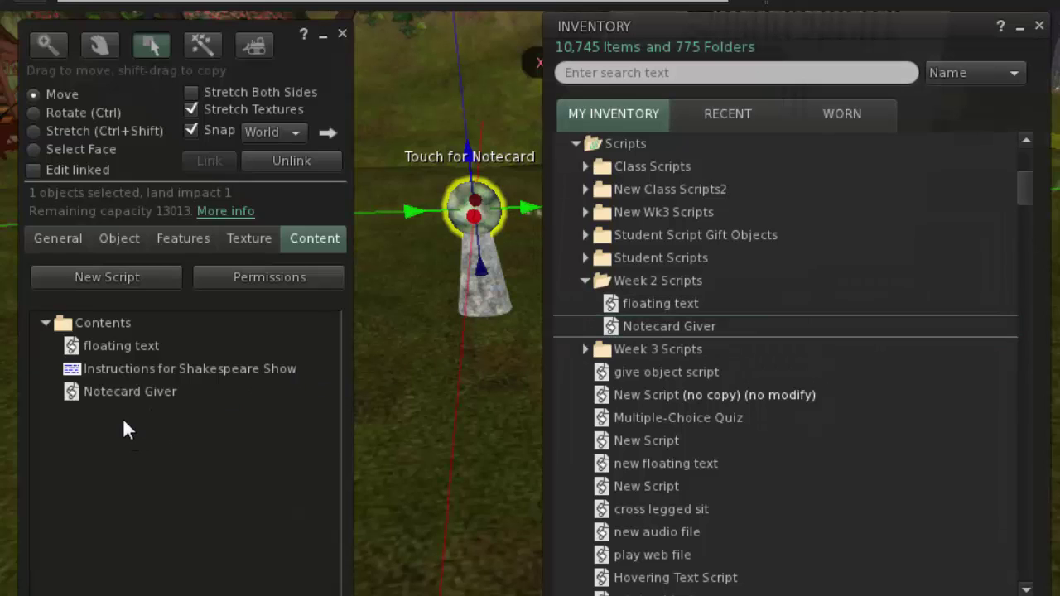
left_click(1040, 27)
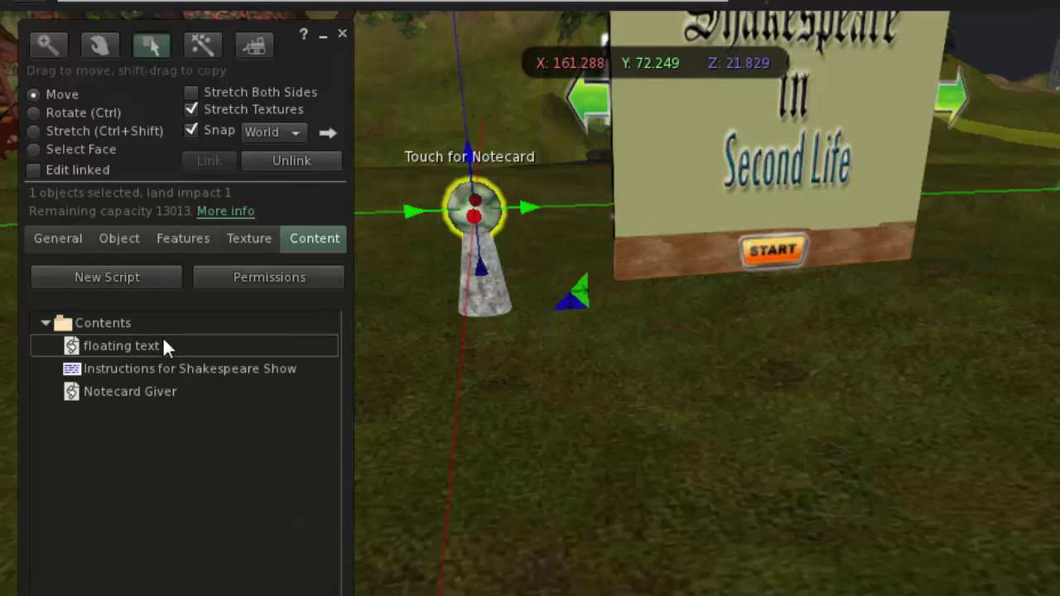
double_click(72, 344)
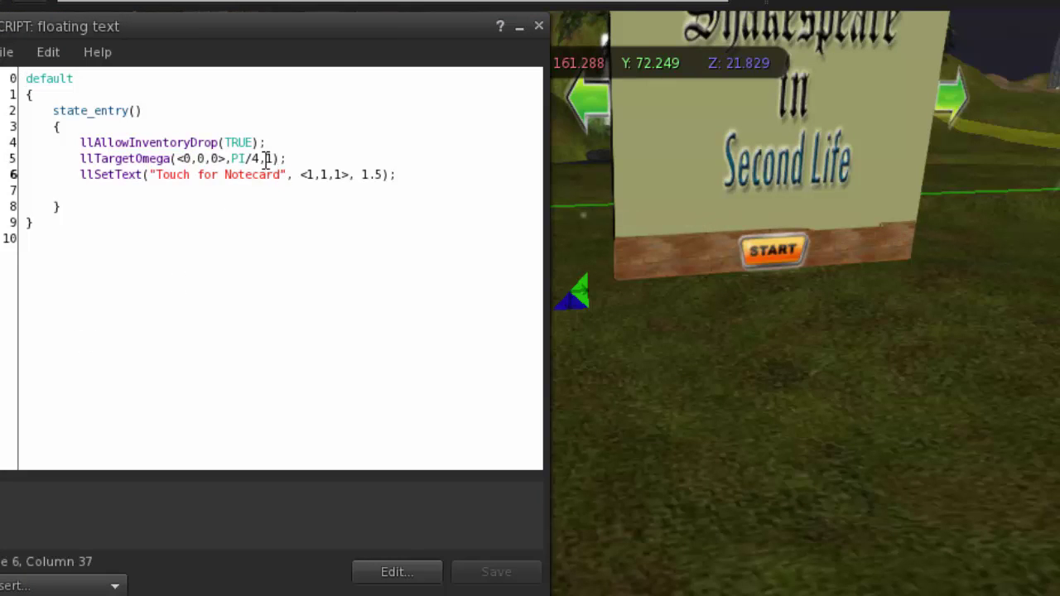
key("BackSpace")
key("BackSpace")
key("BackSpace")
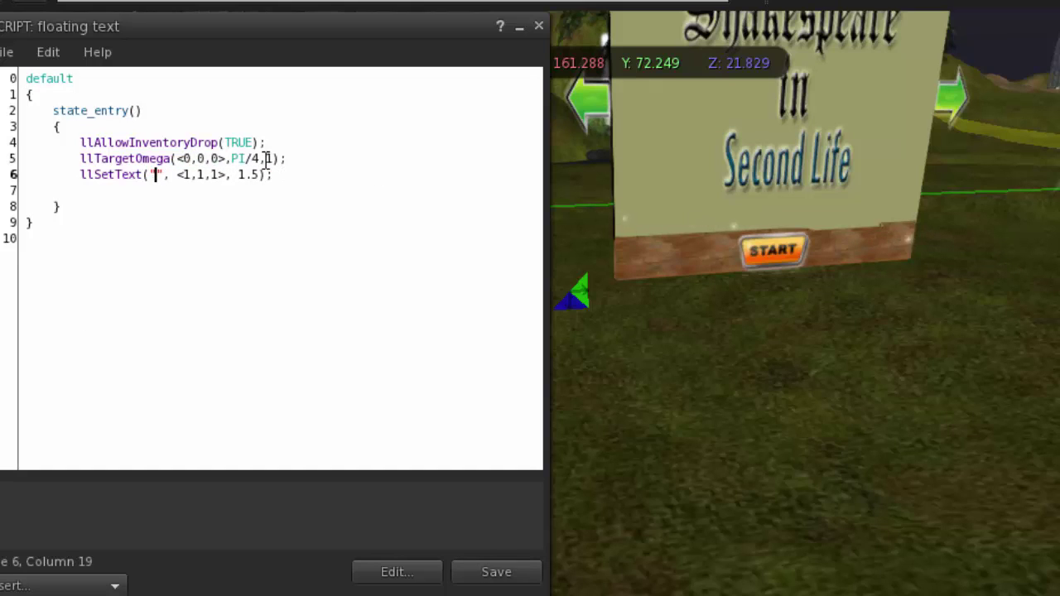
type("Let's Watch the Show!")
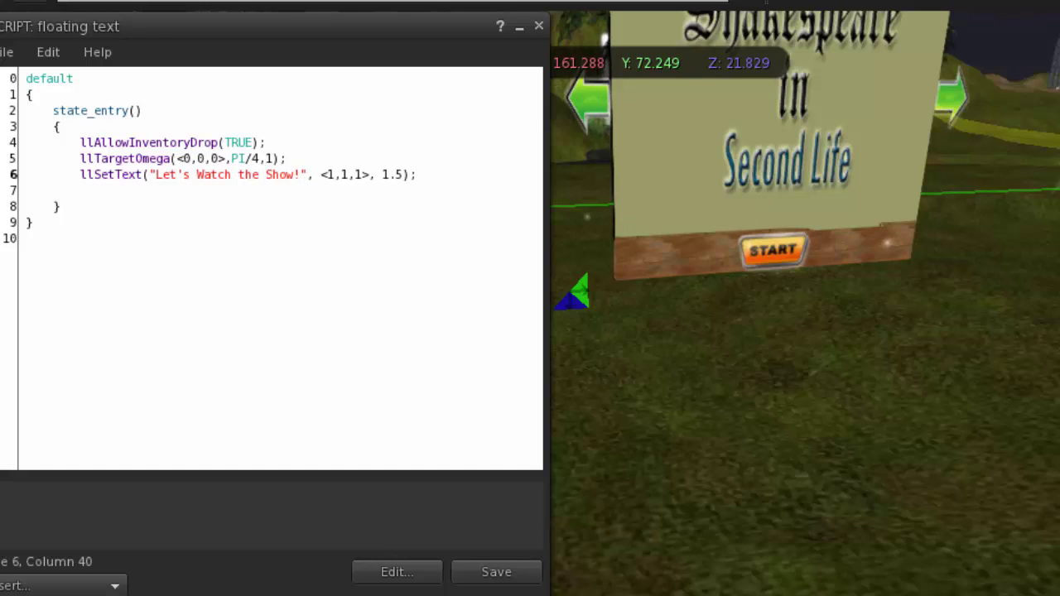
left_click(511, 572)
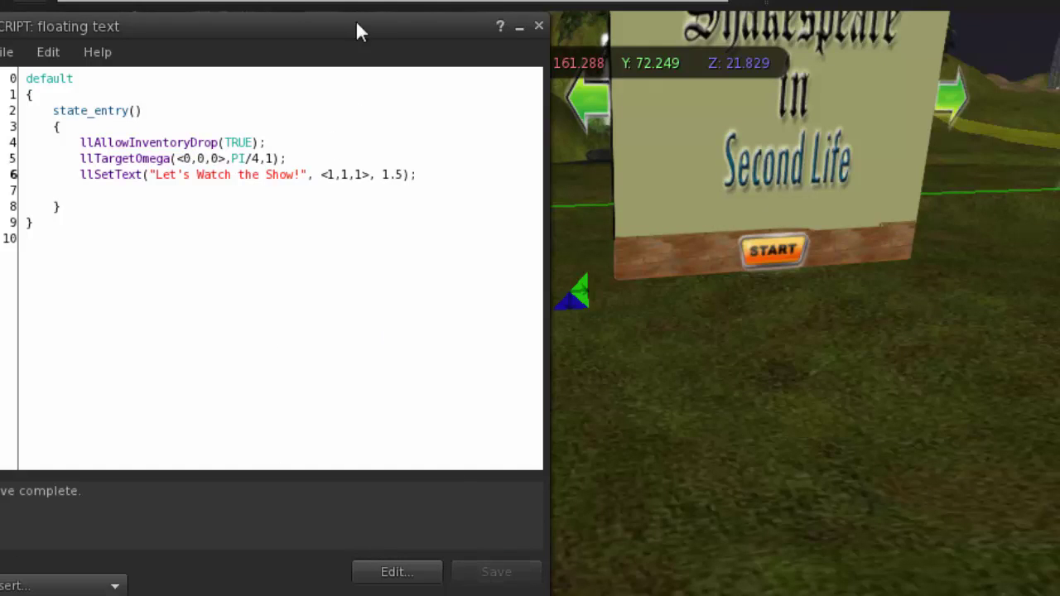
left_click_drag(356, 25, 1059, 72)
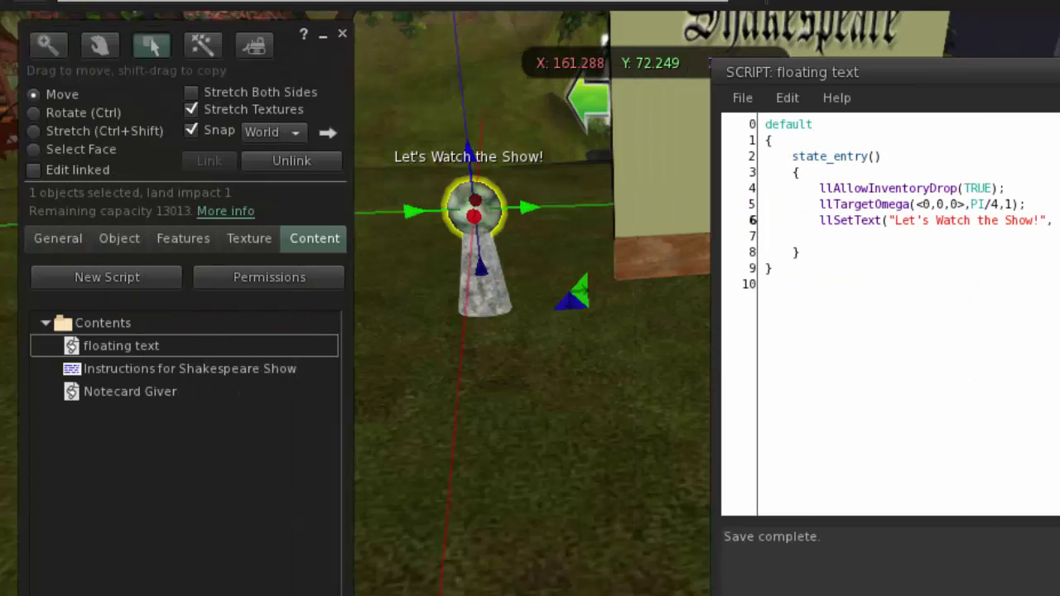
mouse_move(952, 72)
left_mouse_down()
mouse_move(991, 41)
mouse_move(971, 25)
left_mouse_up()
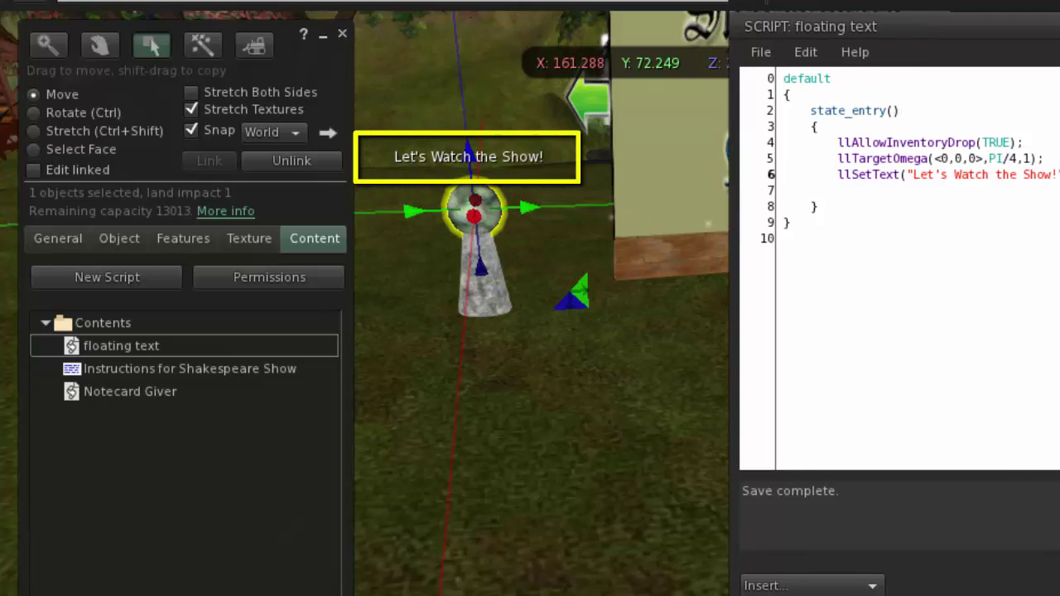
key("ctrl+w")
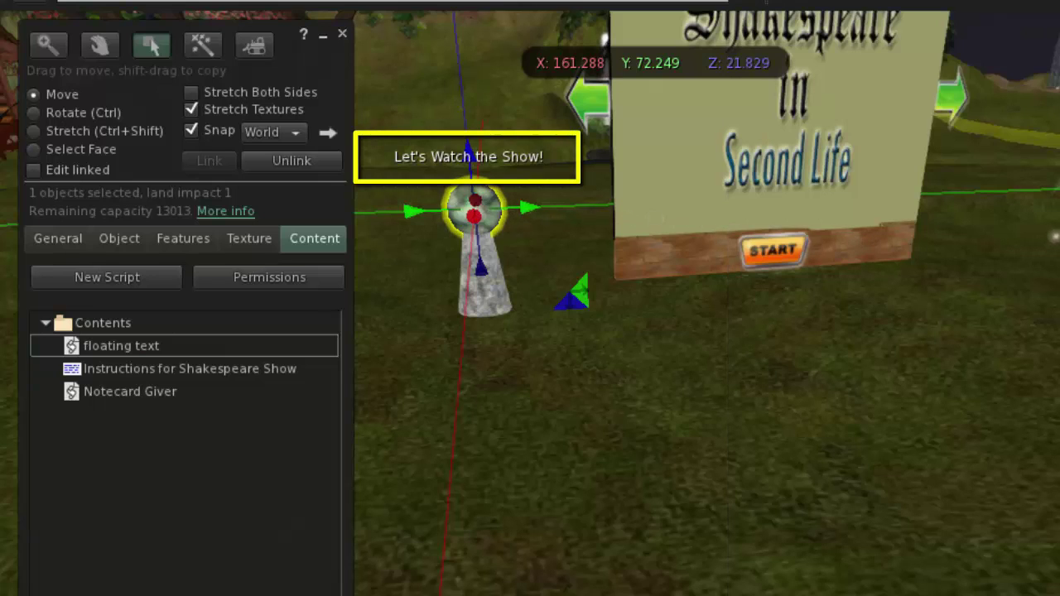
Step: Close the Build window, walk up and touch the orb, then keep and close the offered notecard
left_click(341, 34)
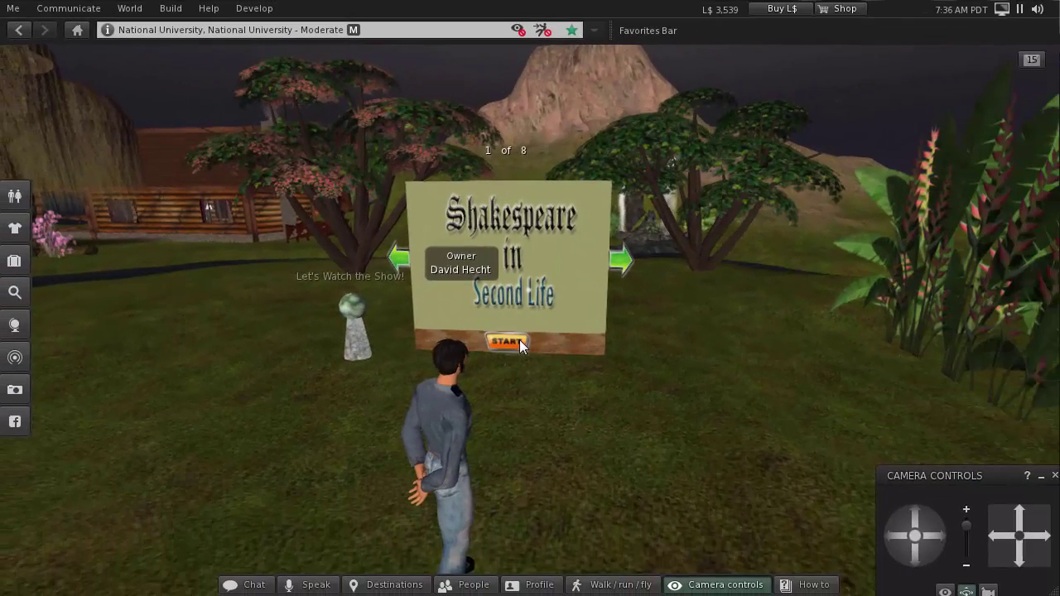
key("Up")
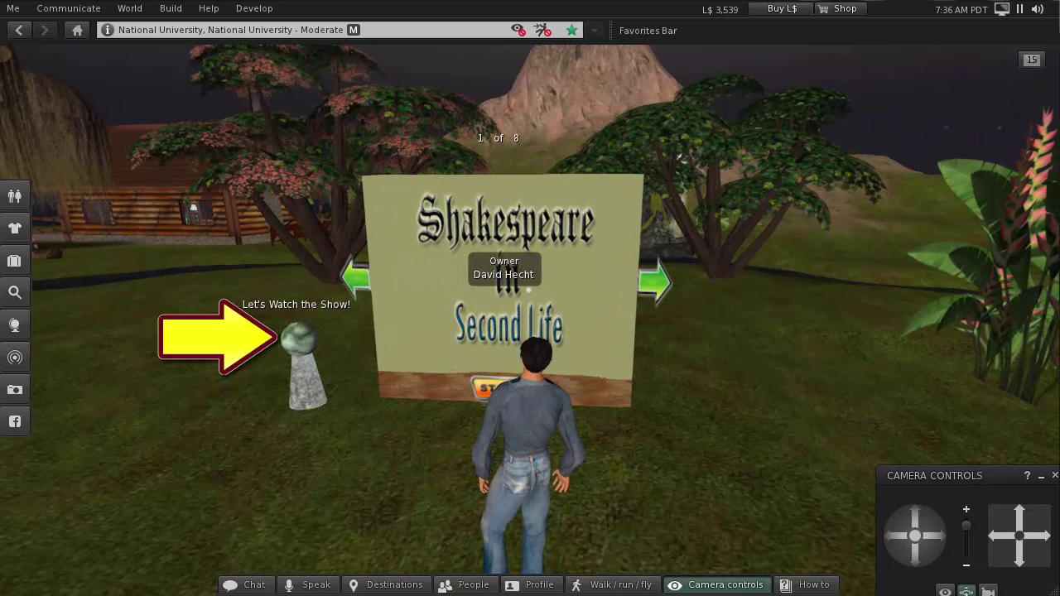
left_click(301, 345)
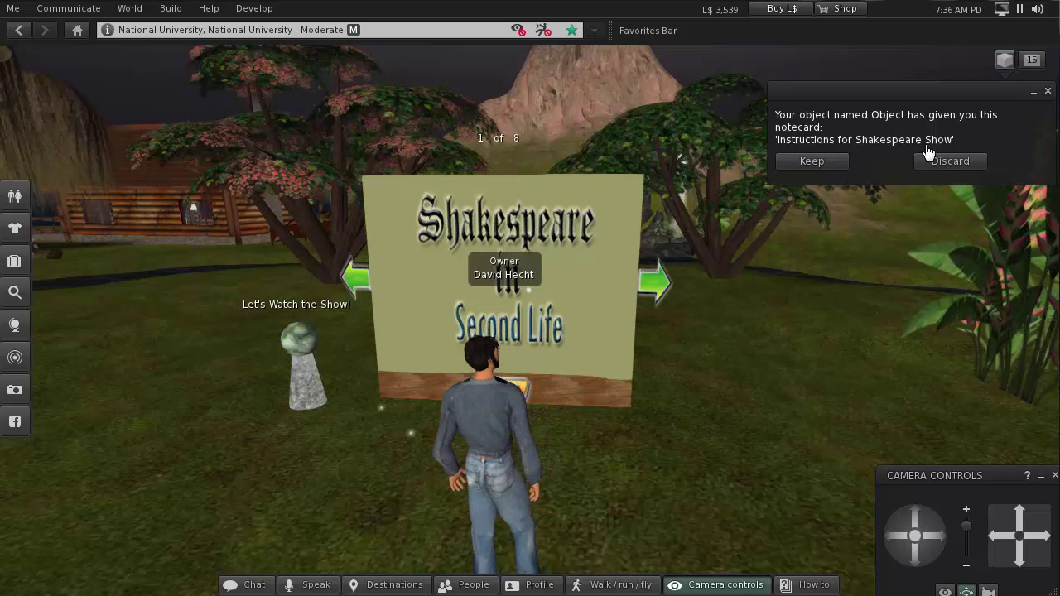
left_click(826, 159)
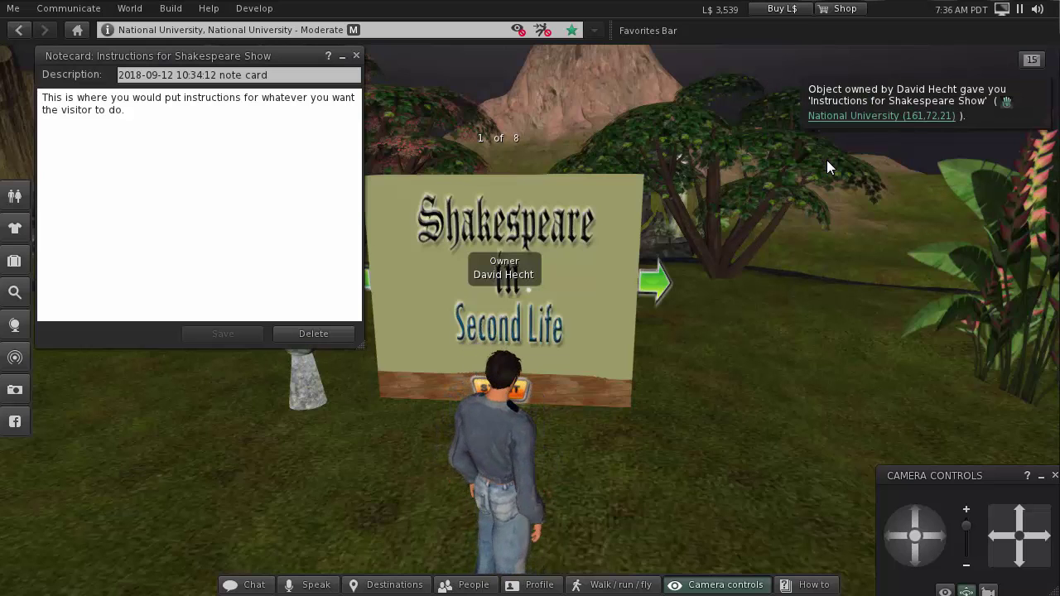
left_click(356, 55)
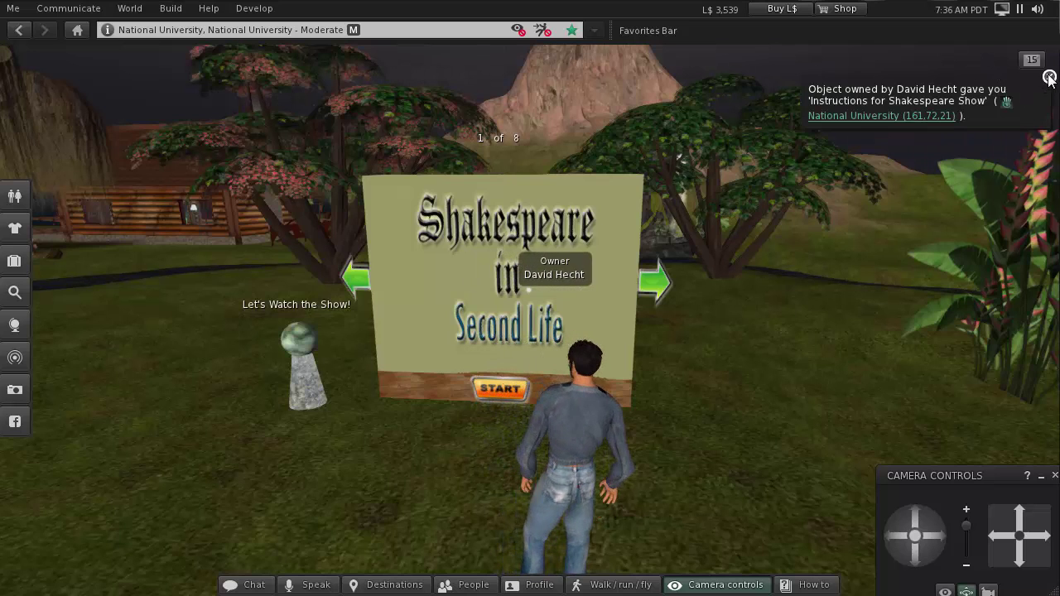